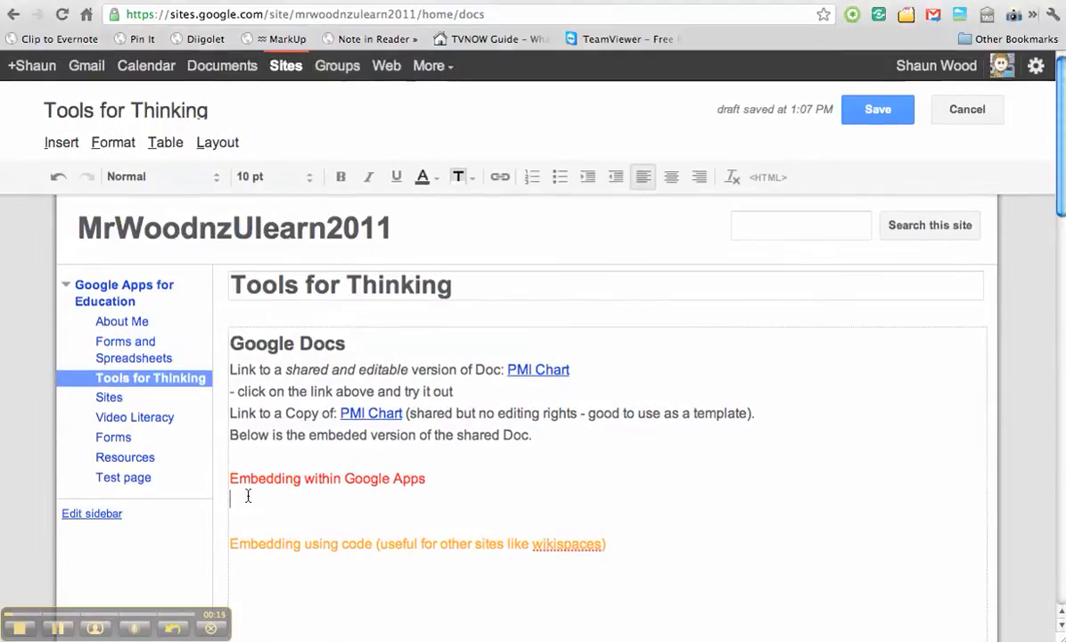
- Place the text cursor on the blank line below the "Embedding within Google Apps" heading
drag(423, 483, 252, 495)
click(250, 500)
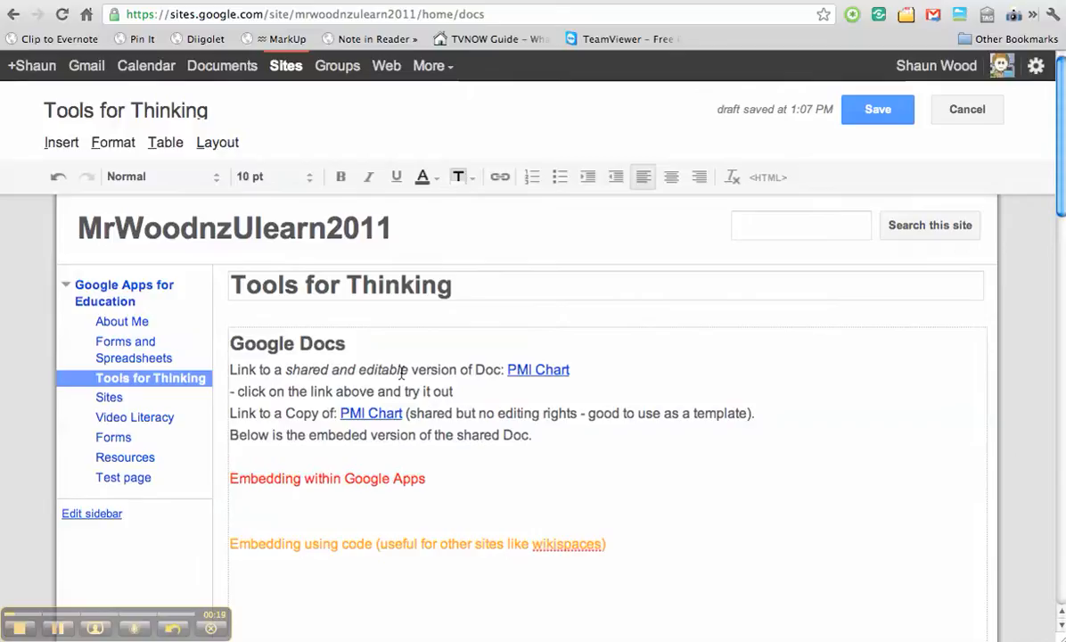
- Switch to the PMI Chart Ulearn document and share it as "Public on the web" with "Can edit" access for anyone
click(403, 3)
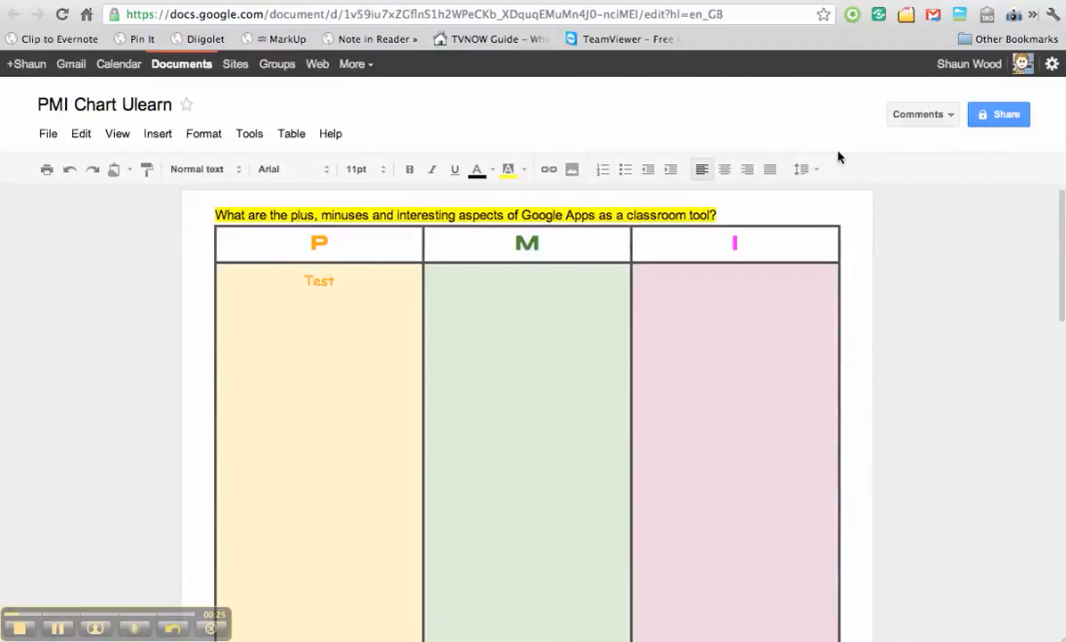
click(992, 119)
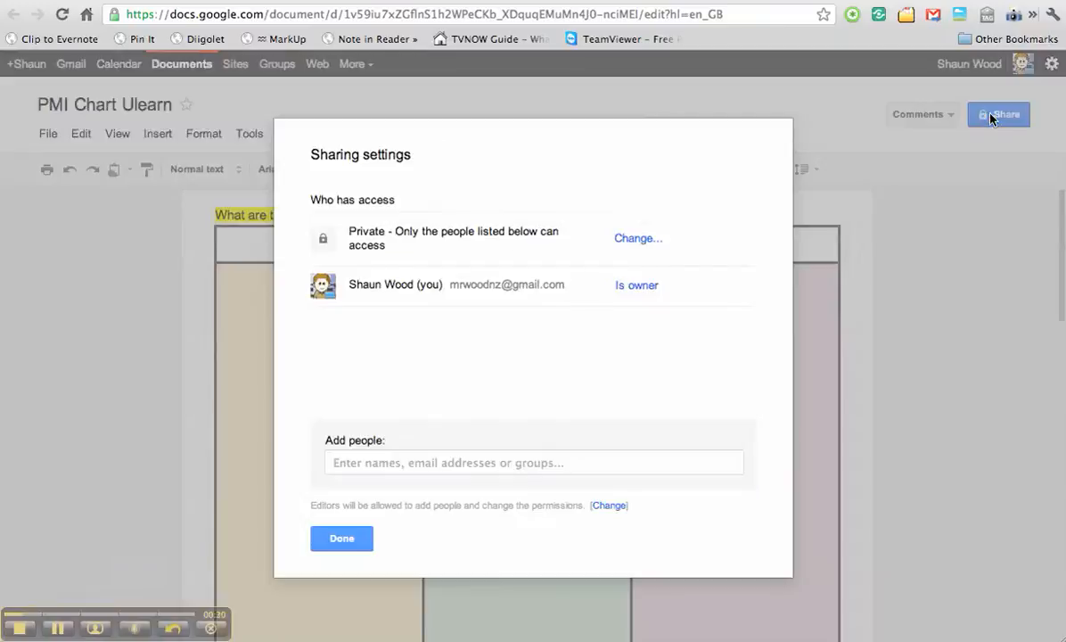
click(624, 238)
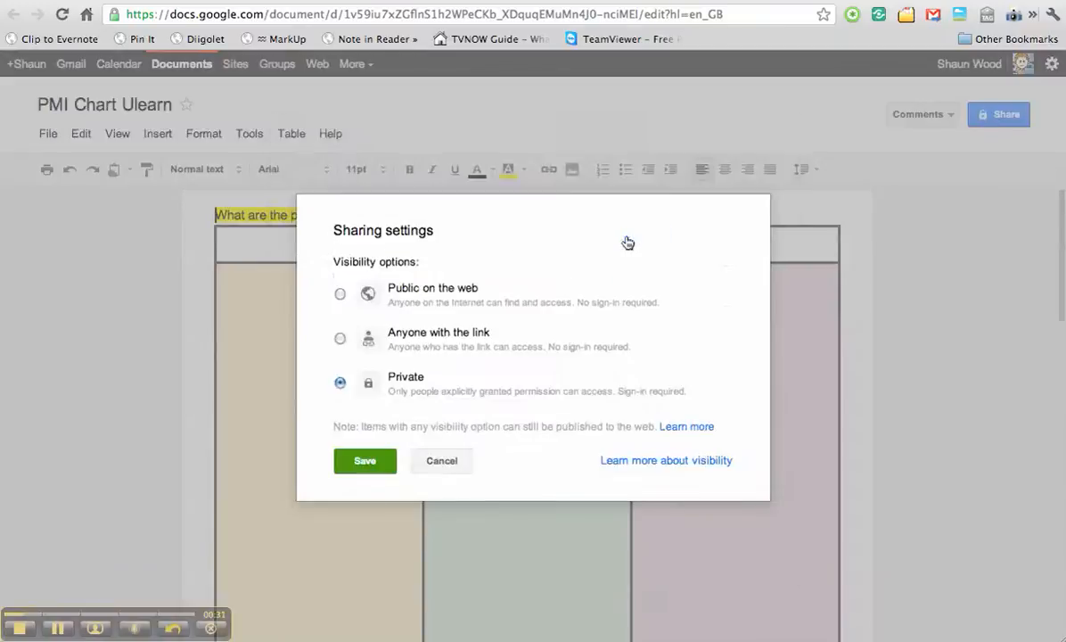
click(340, 338)
click(340, 294)
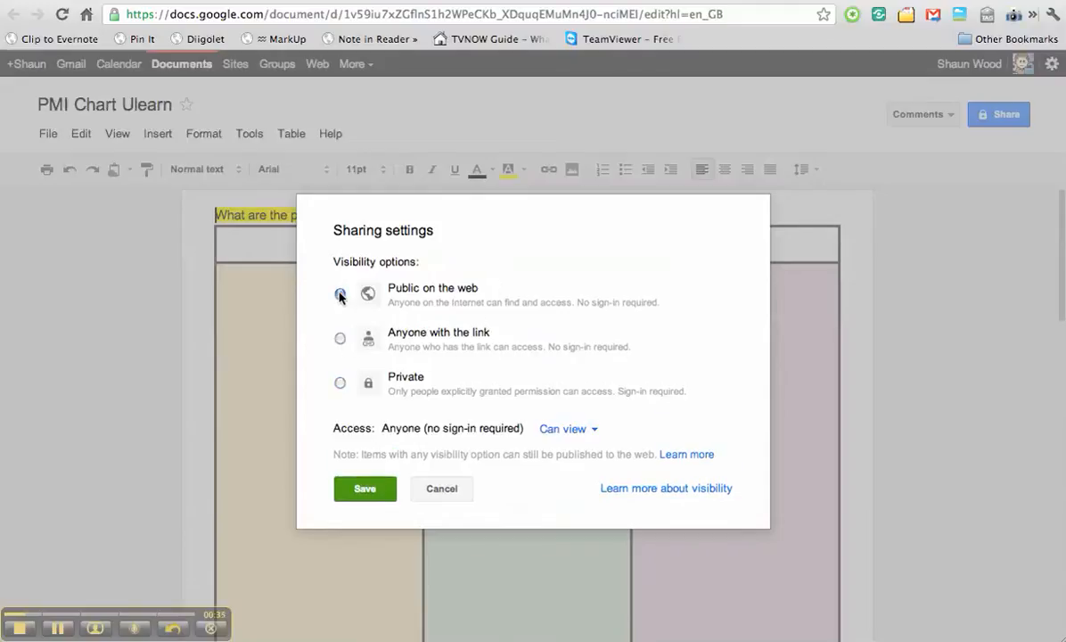
click(594, 430)
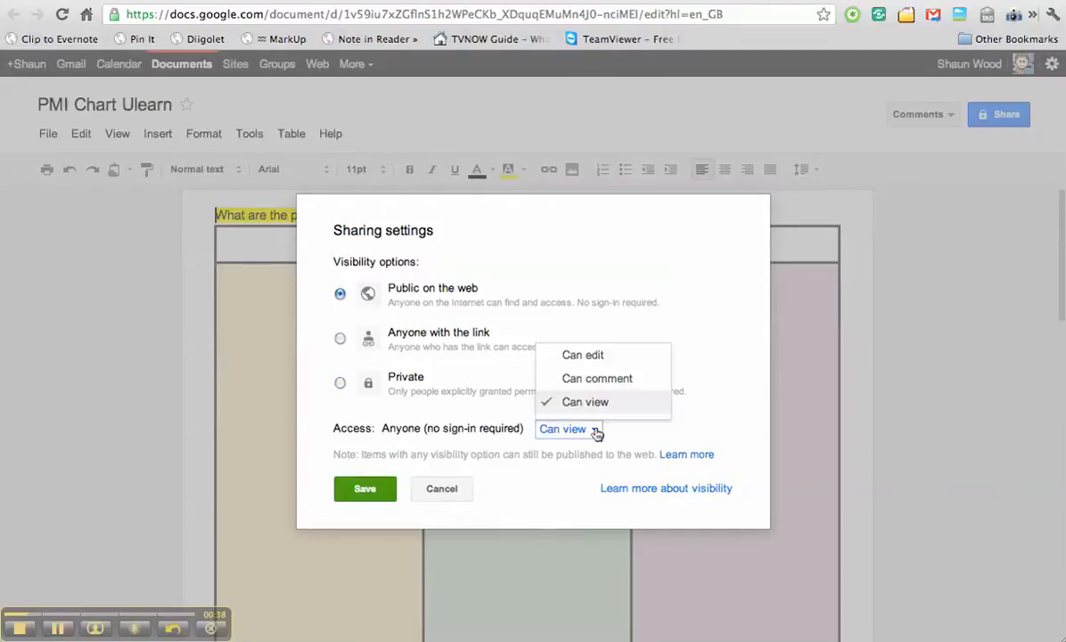
click(595, 356)
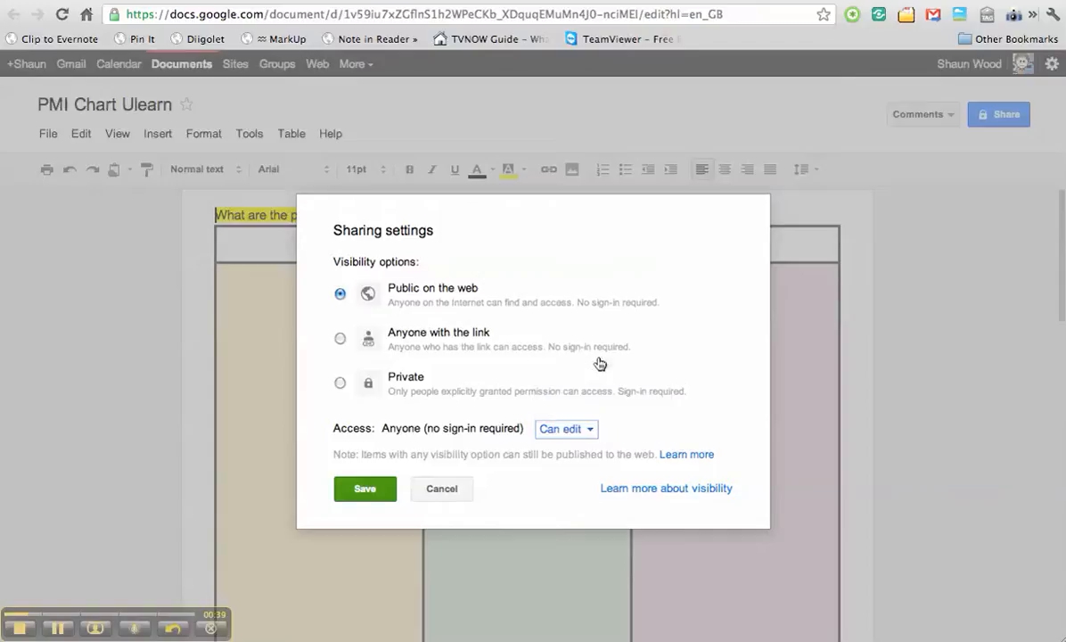
click(362, 490)
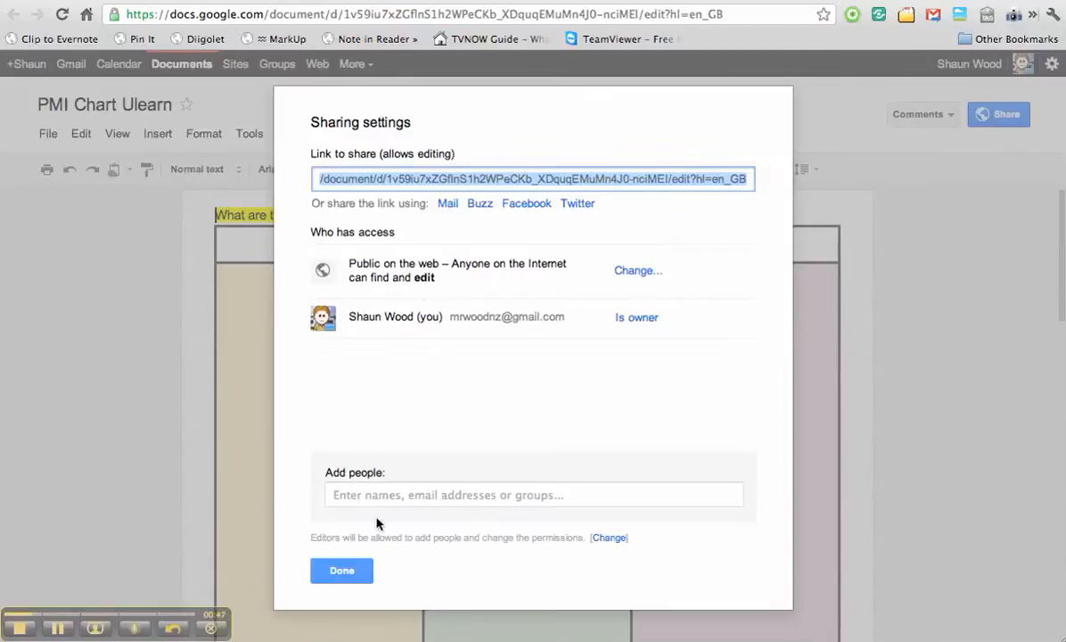
click(343, 573)
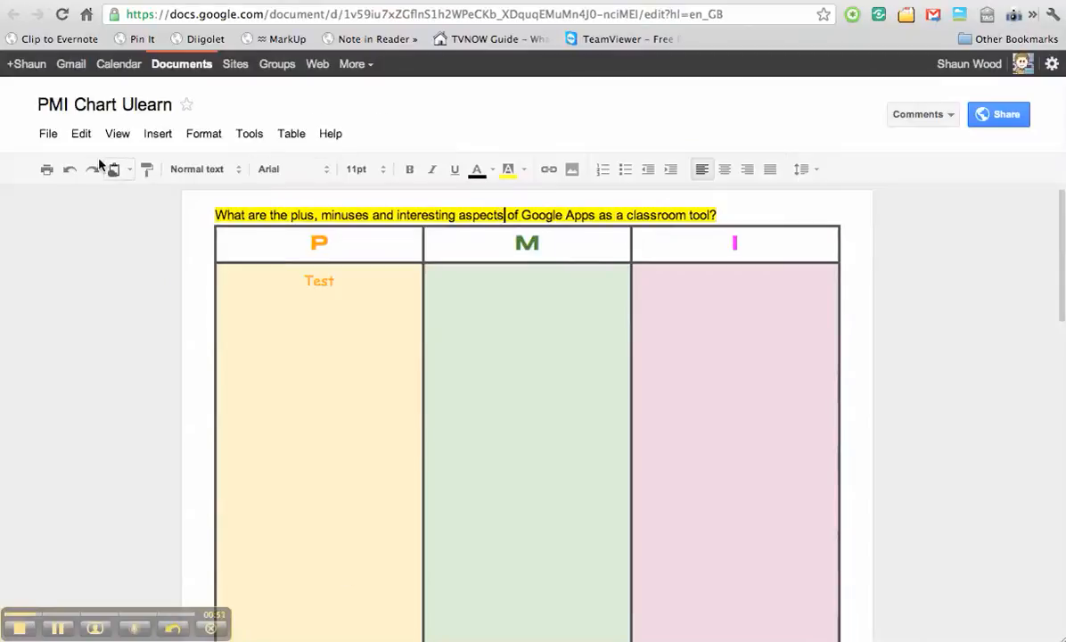
- Publish the PMI Chart Ulearn document to the web with automatic republishing and select its embed code
click(48, 134)
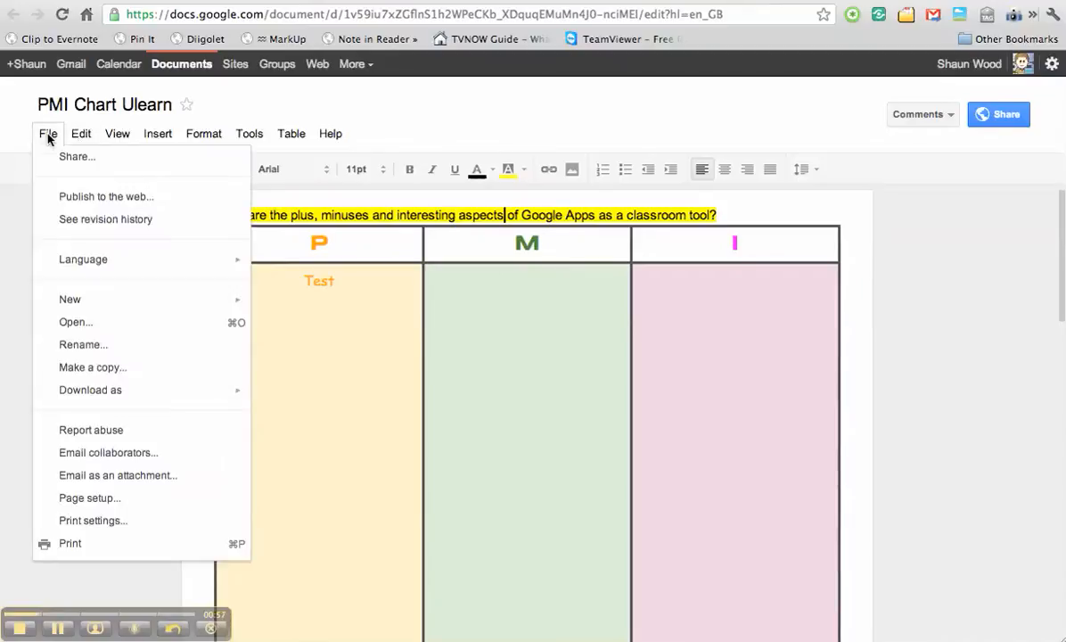
click(62, 197)
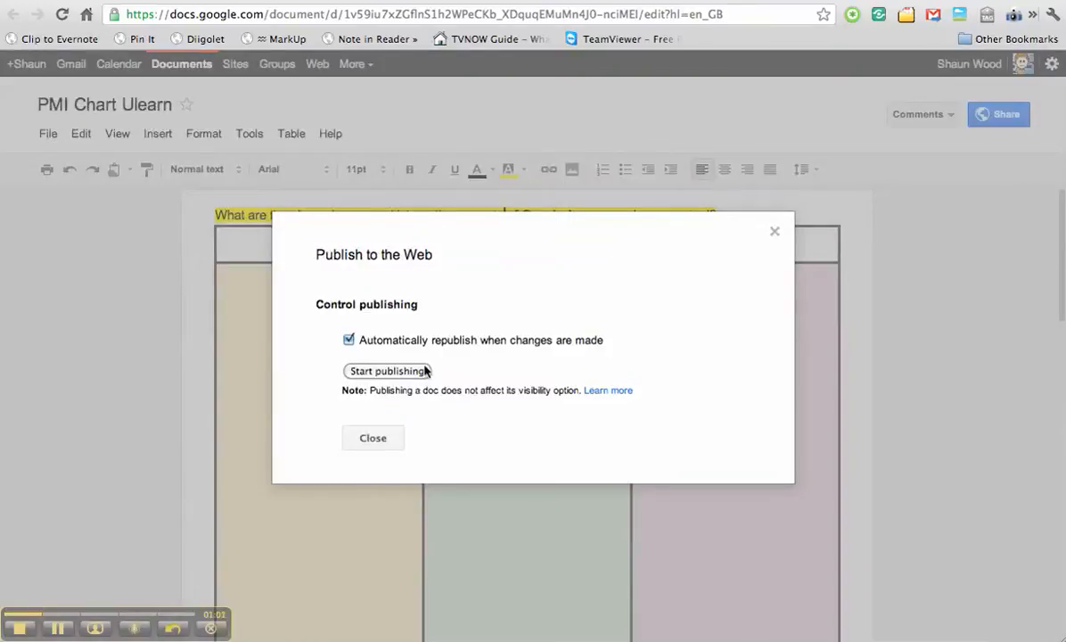
click(393, 375)
click(664, 209)
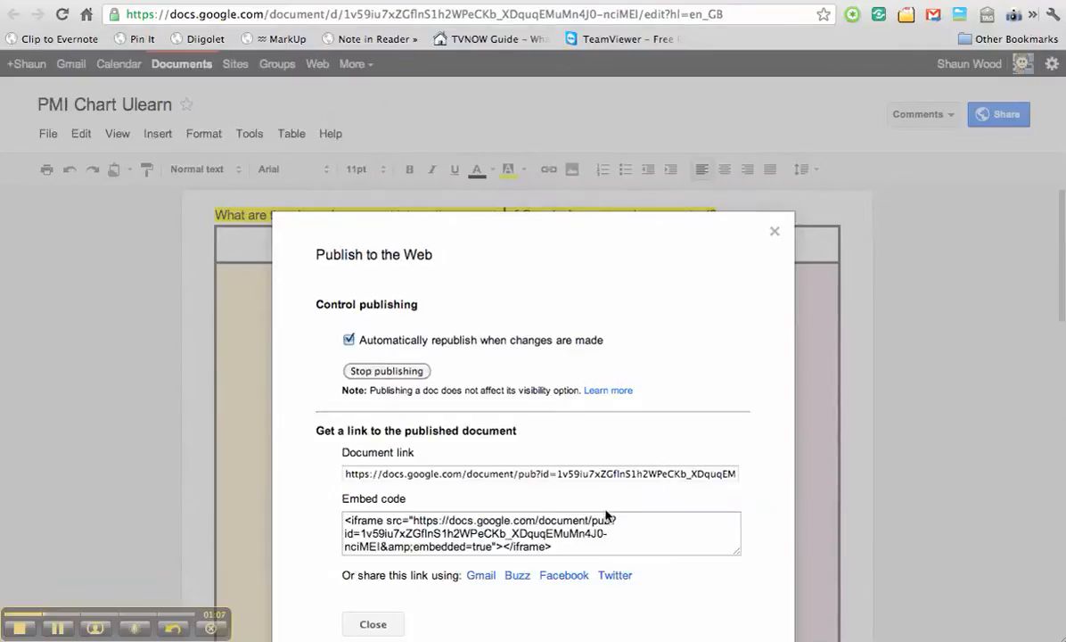
click(574, 551)
click(573, 551)
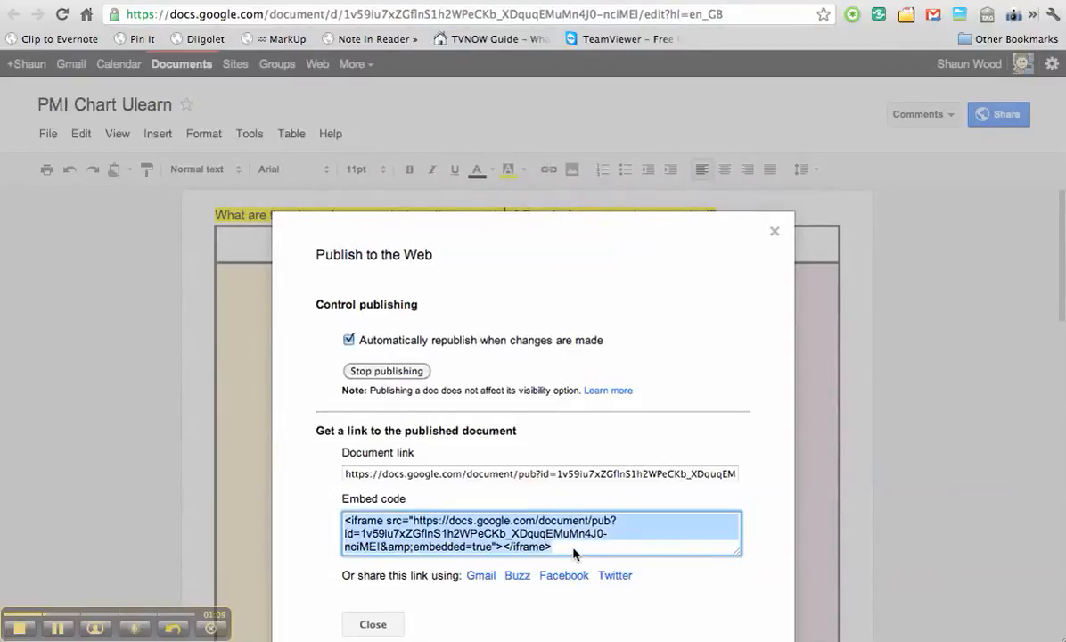
click(373, 625)
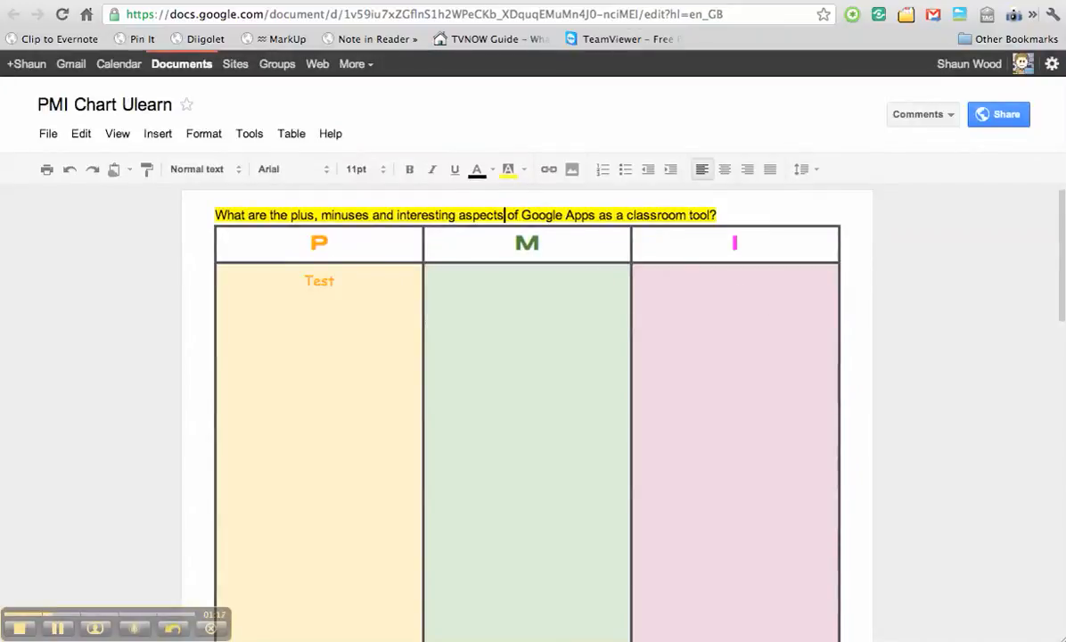
- Return to the Tools for Thinking page and insert the PMI Chart Ulearn document with border and title, 600 pixels high
click(584, 2)
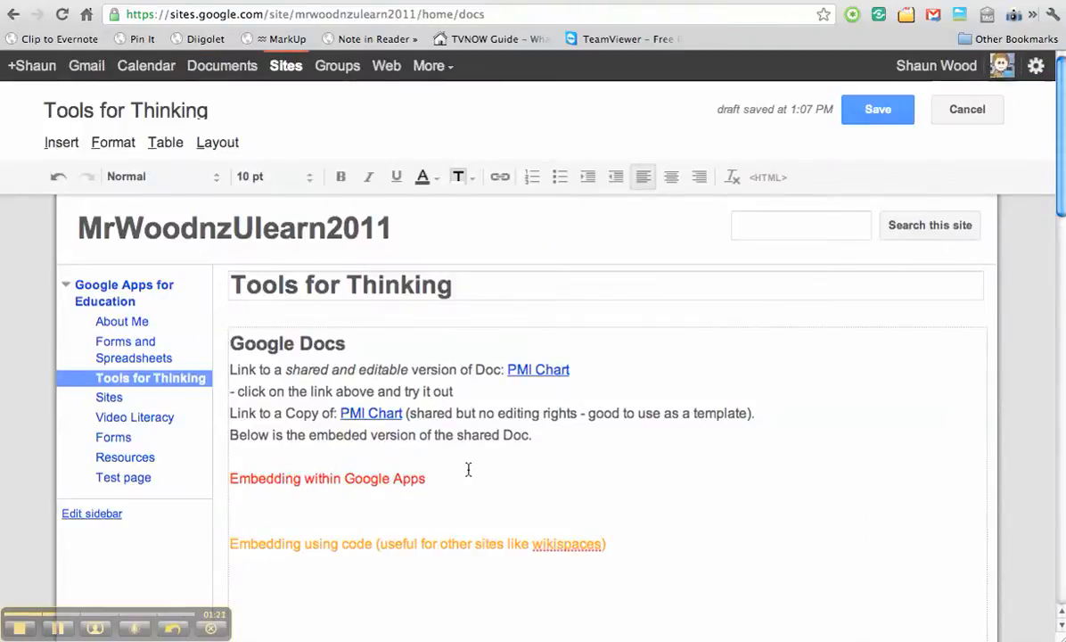
scroll(484, 469, down, 1)
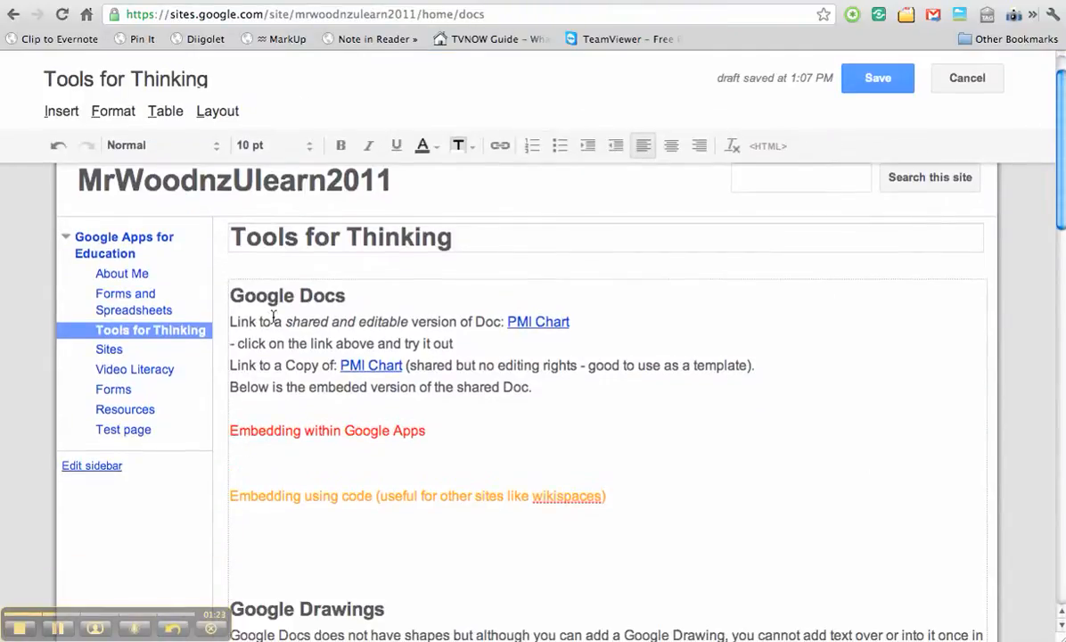
click(61, 113)
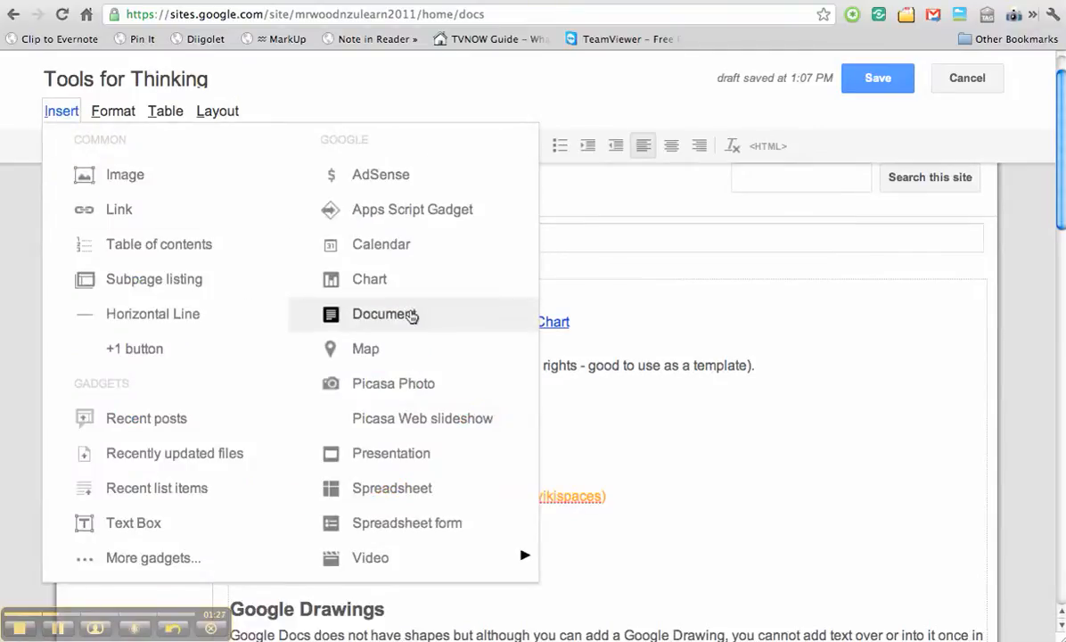
click(411, 315)
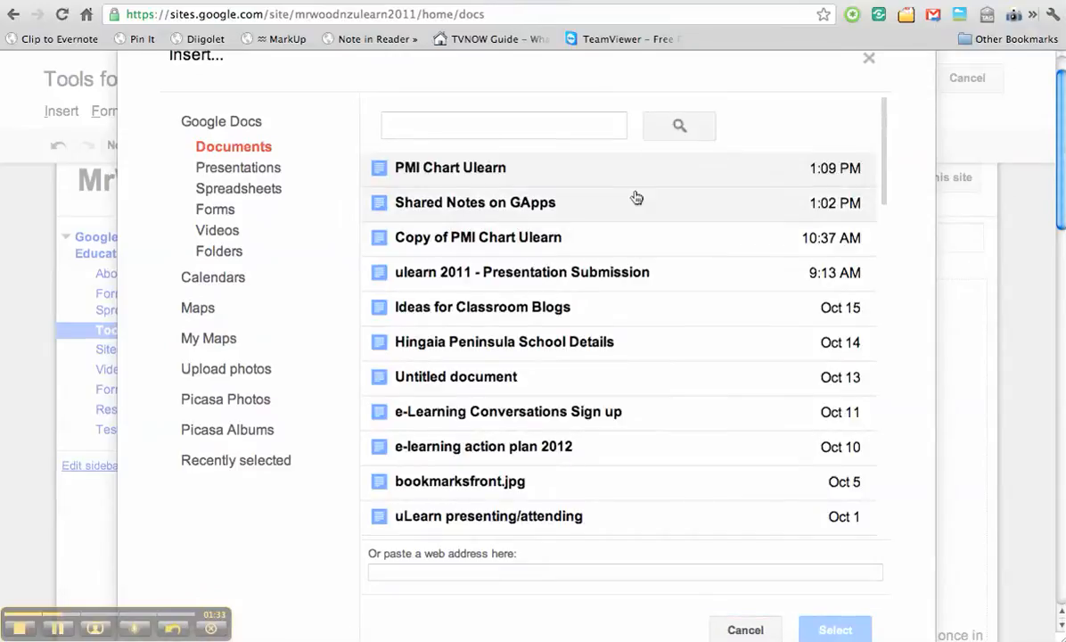
click(455, 172)
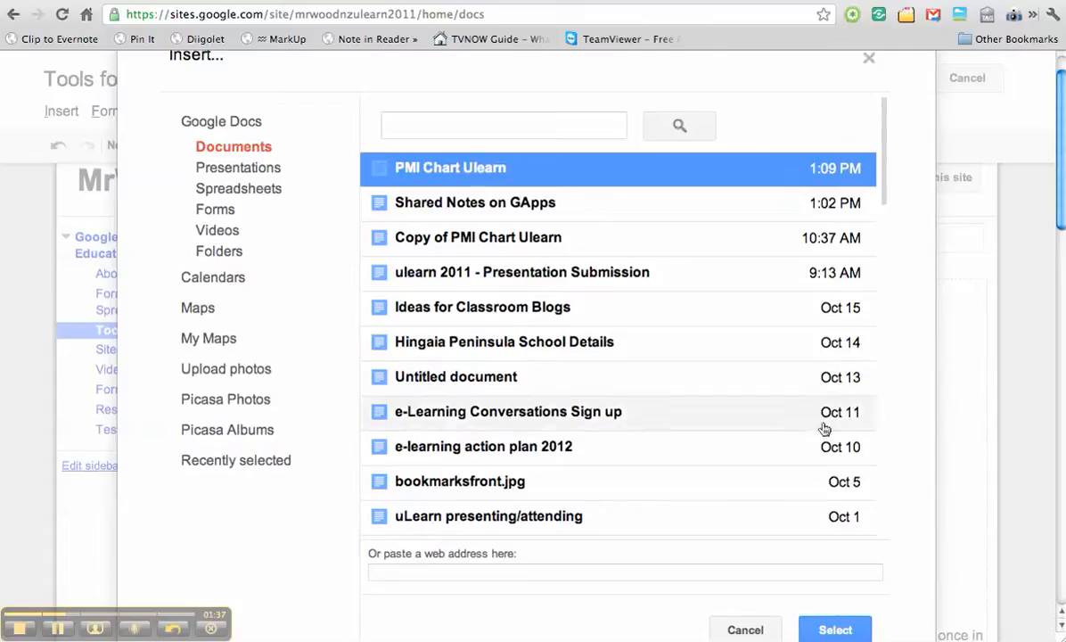
click(825, 631)
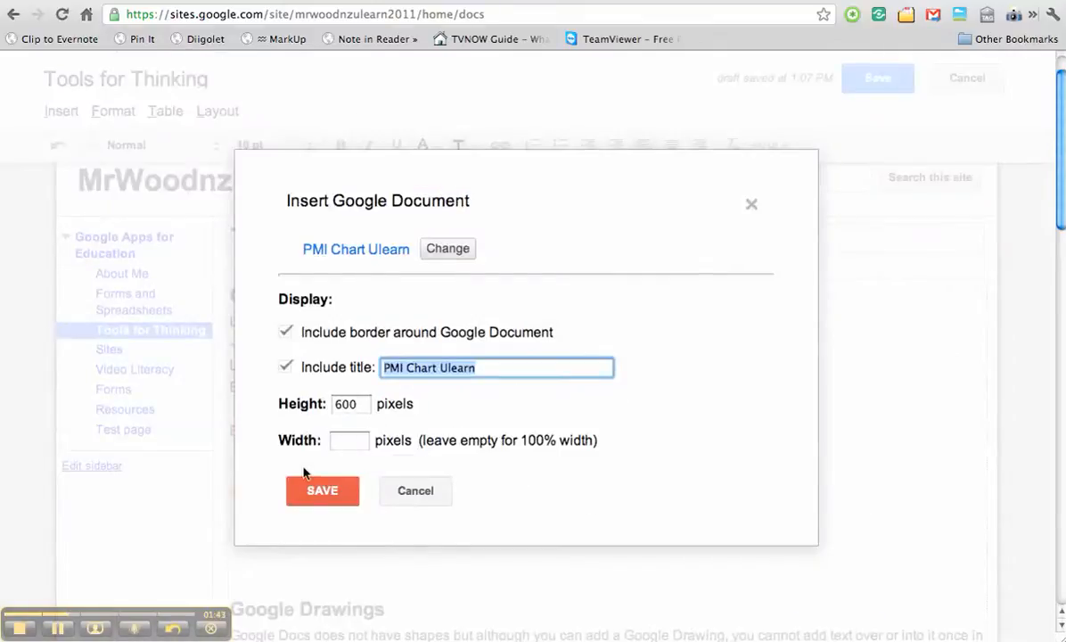
click(323, 489)
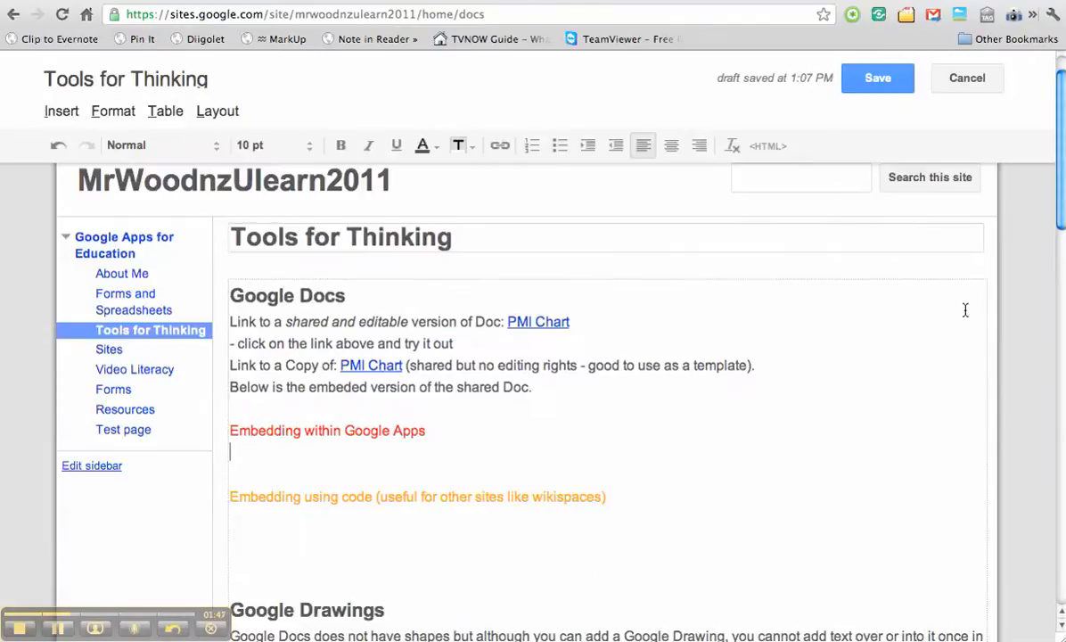
- Add the placeholder text "xxxxxxxxxxxxxxxxx" on the line below the "Embedding using code" heading
scroll(977, 306, down, 3)
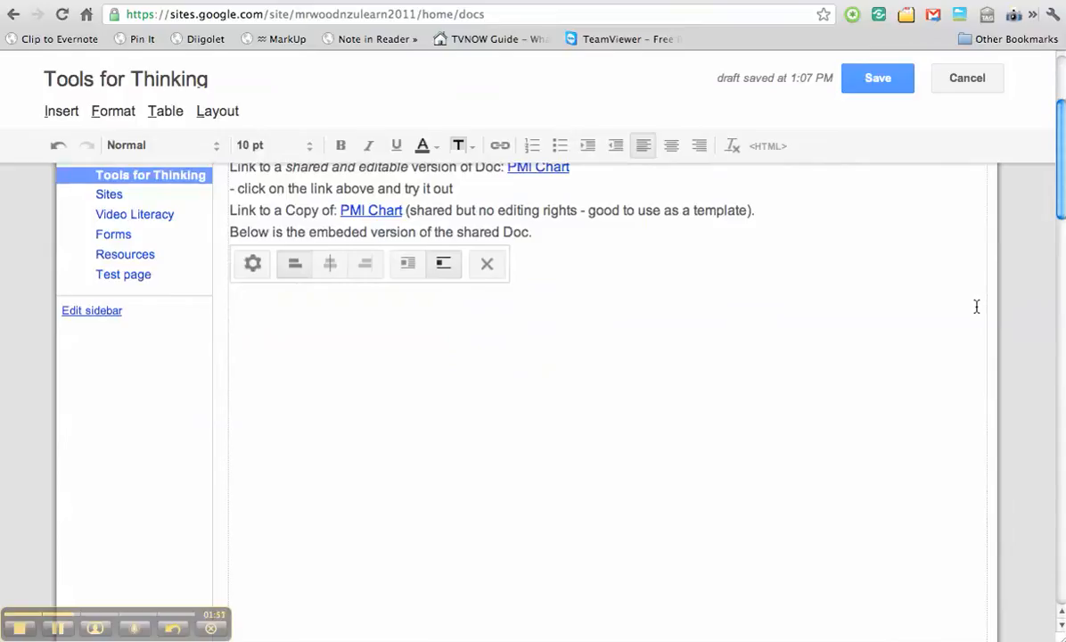
scroll(977, 307, down, 3)
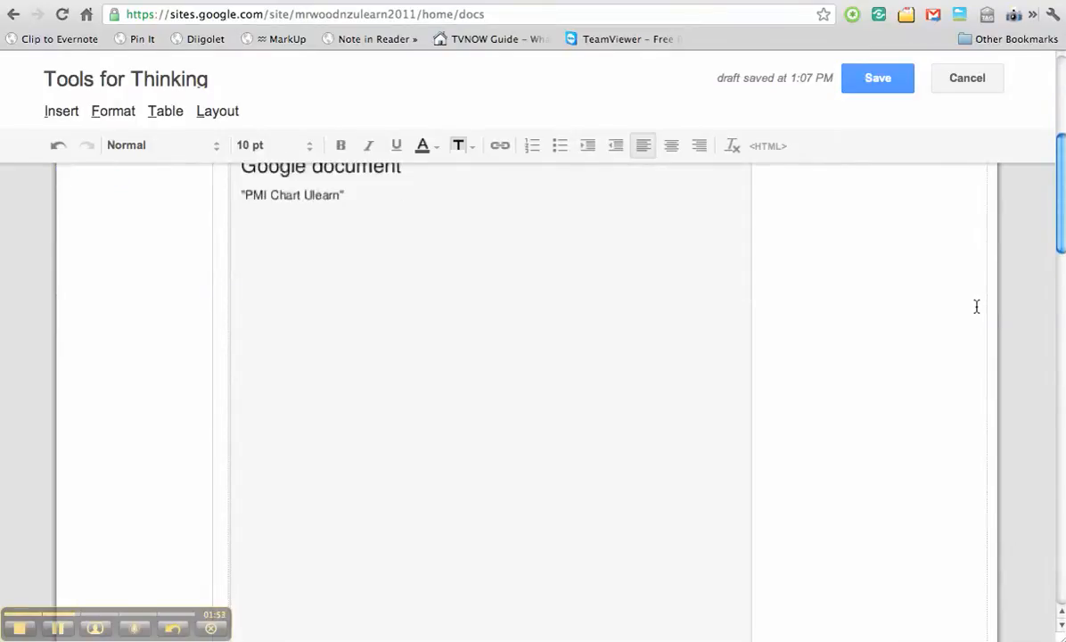
scroll(977, 306, up, 3)
scroll(977, 306, up, 3)
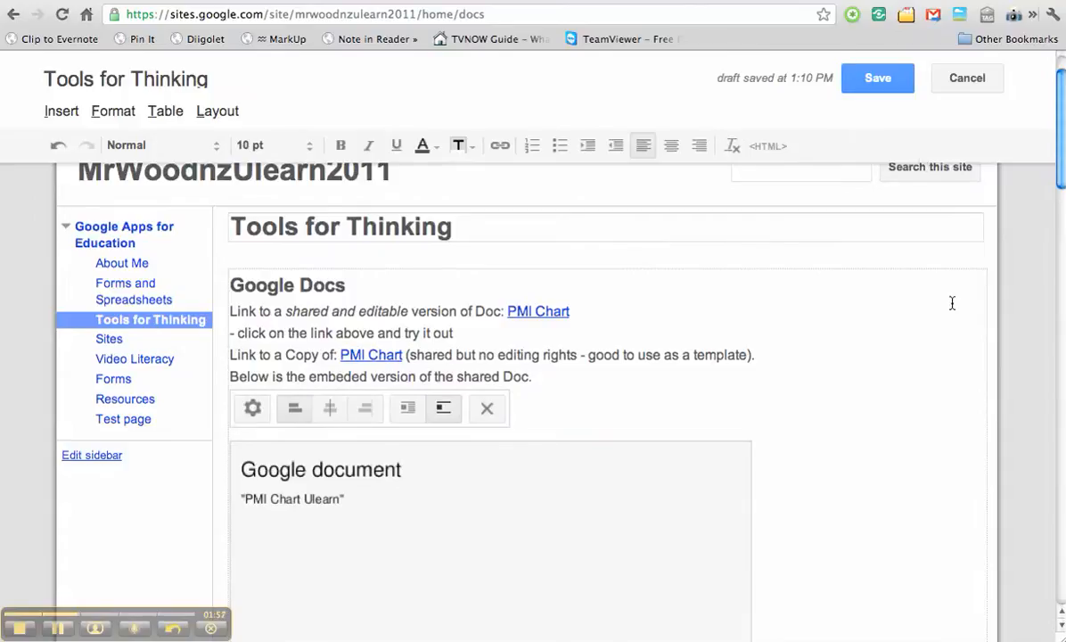
scroll(952, 303, down, 10)
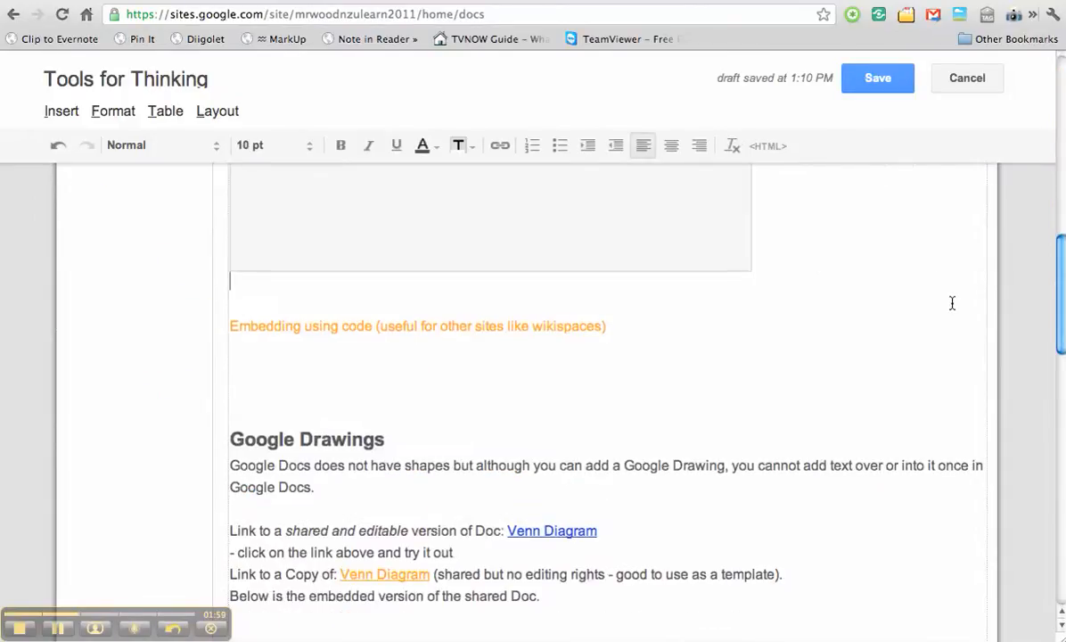
click(261, 330)
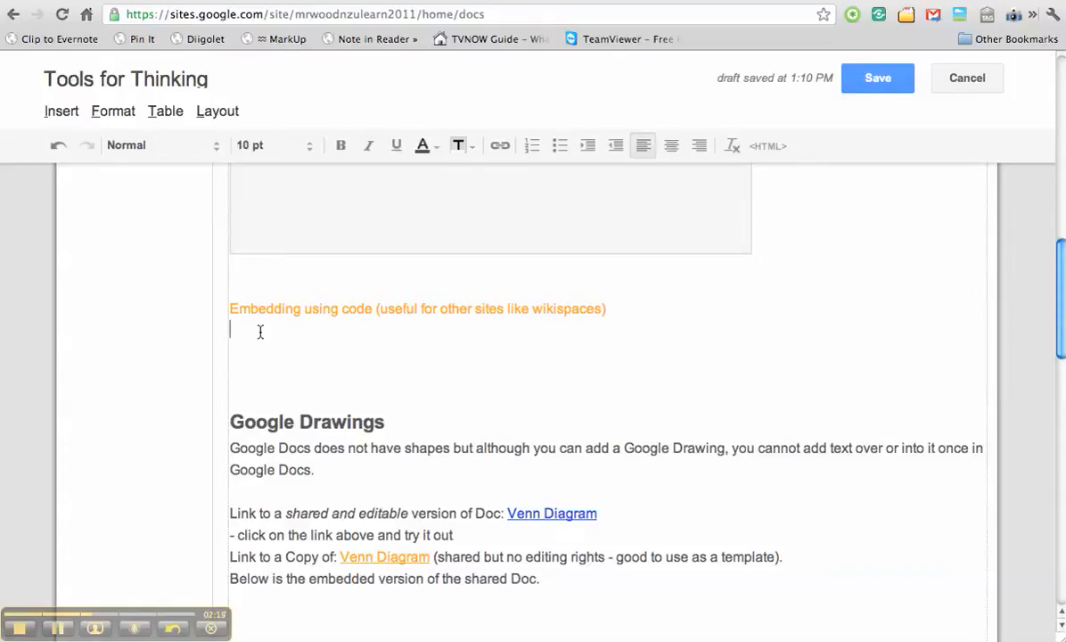
text(xxxxxxxxxxxxxxxxx)
- In the page's HTML source, replace the row of x characters below the "Embedding using code" heading with a single "x"
click(768, 146)
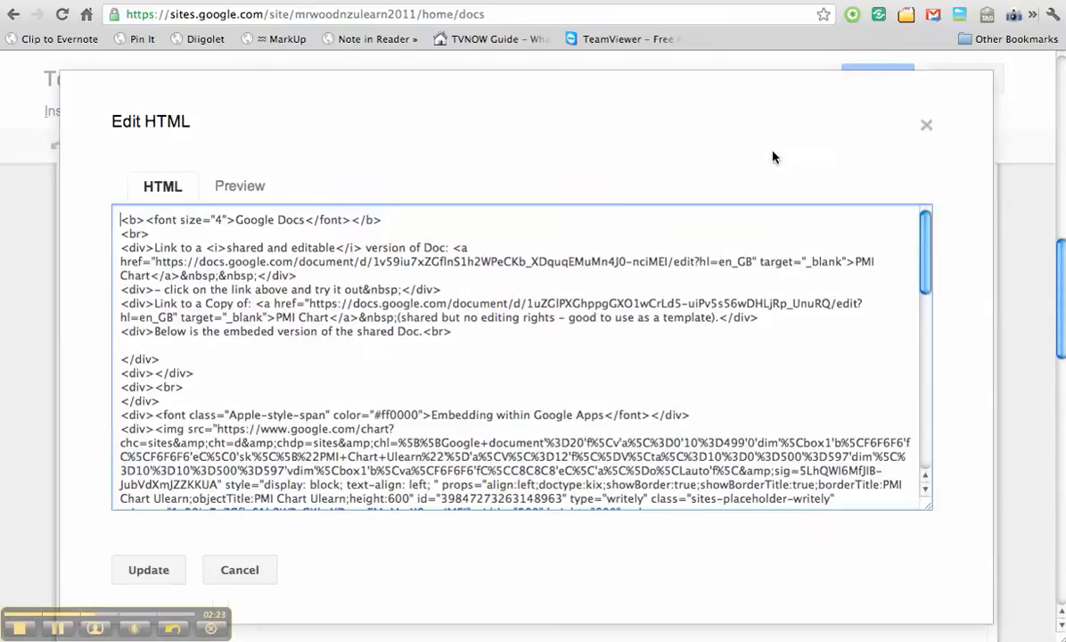
scroll(520, 336, down, 10)
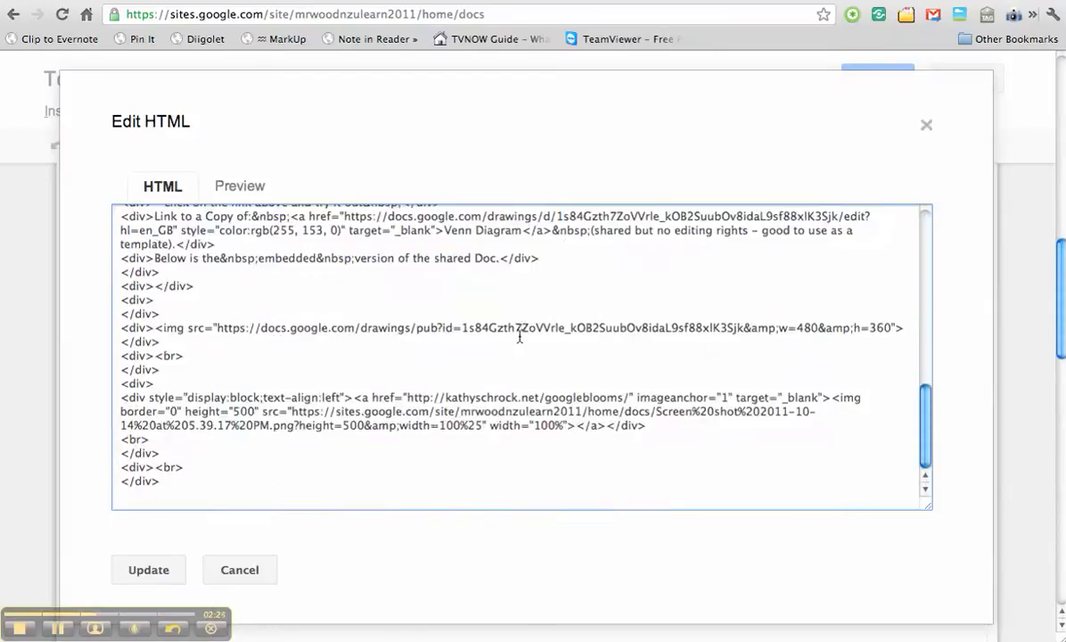
scroll(519, 336, down, 5)
right_click(520, 339)
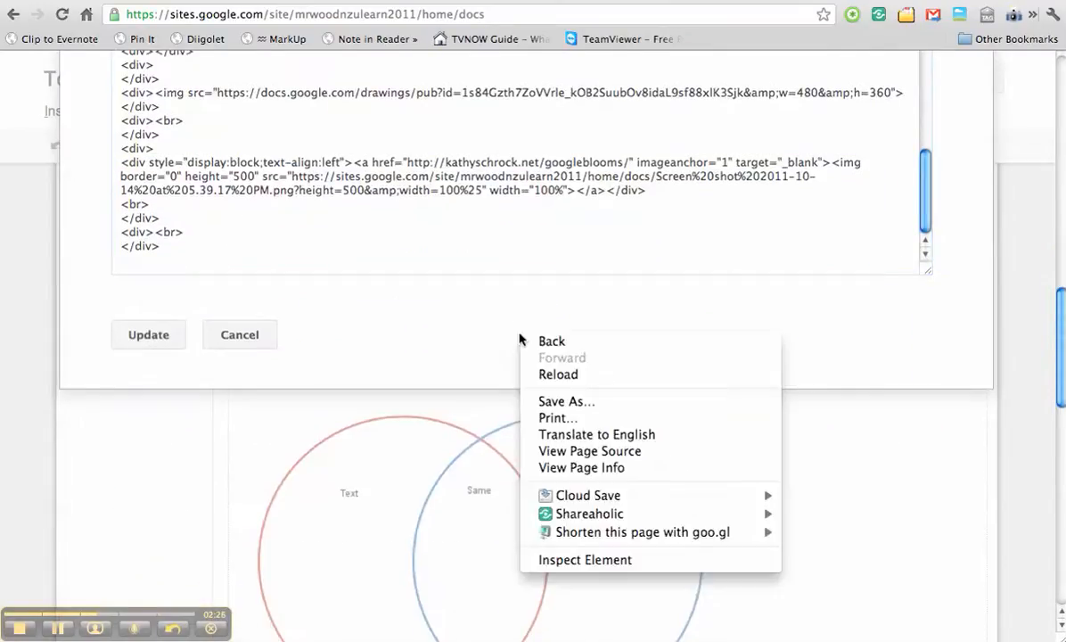
click(603, 223)
scroll(606, 225, up, 10)
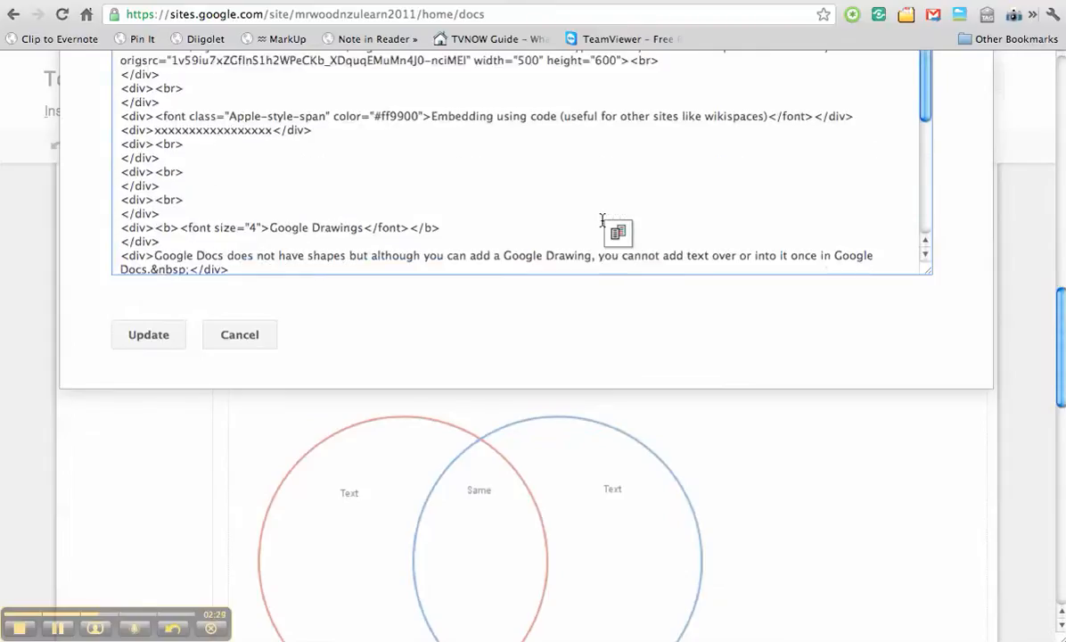
drag(273, 131, 154, 132)
text(x)
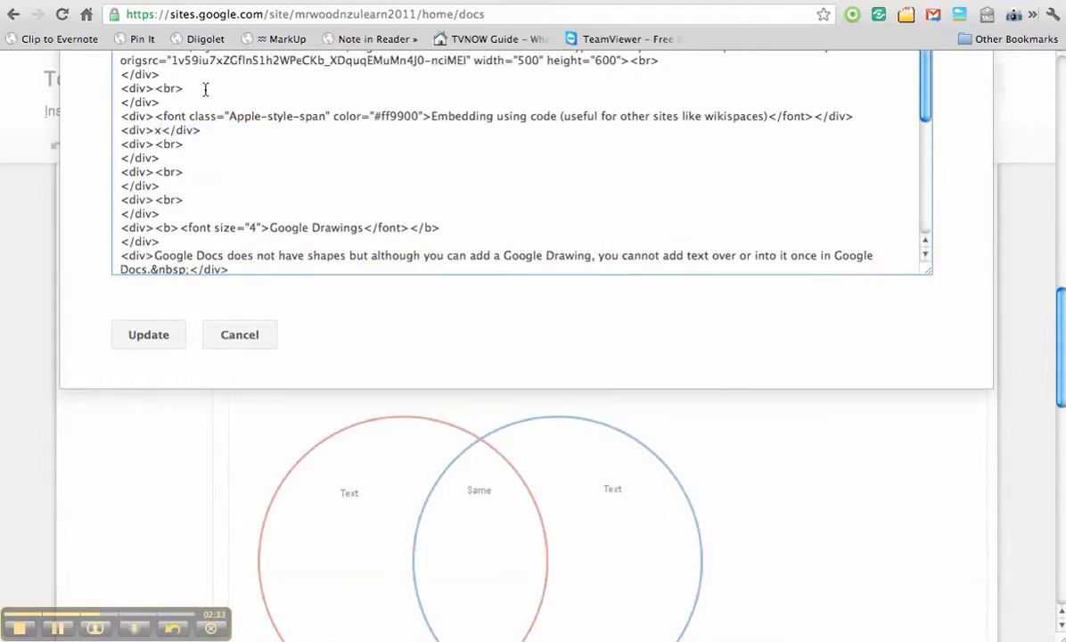
- Switch to the PMI Chart Ulearn document and copy the embed code from its Publish to the Web settings
click(407, 3)
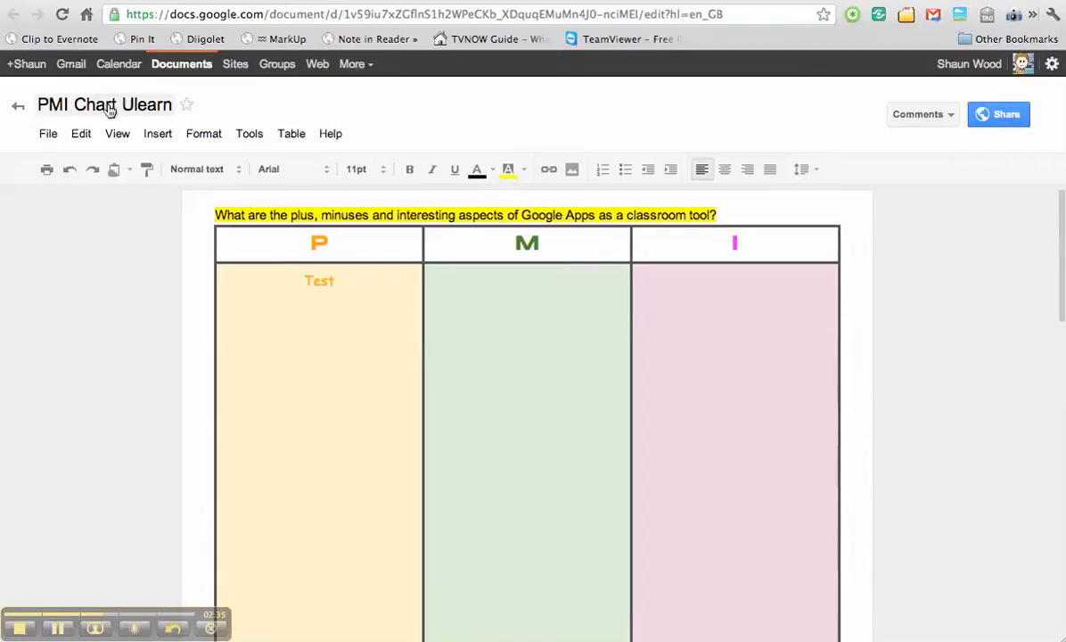
click(49, 134)
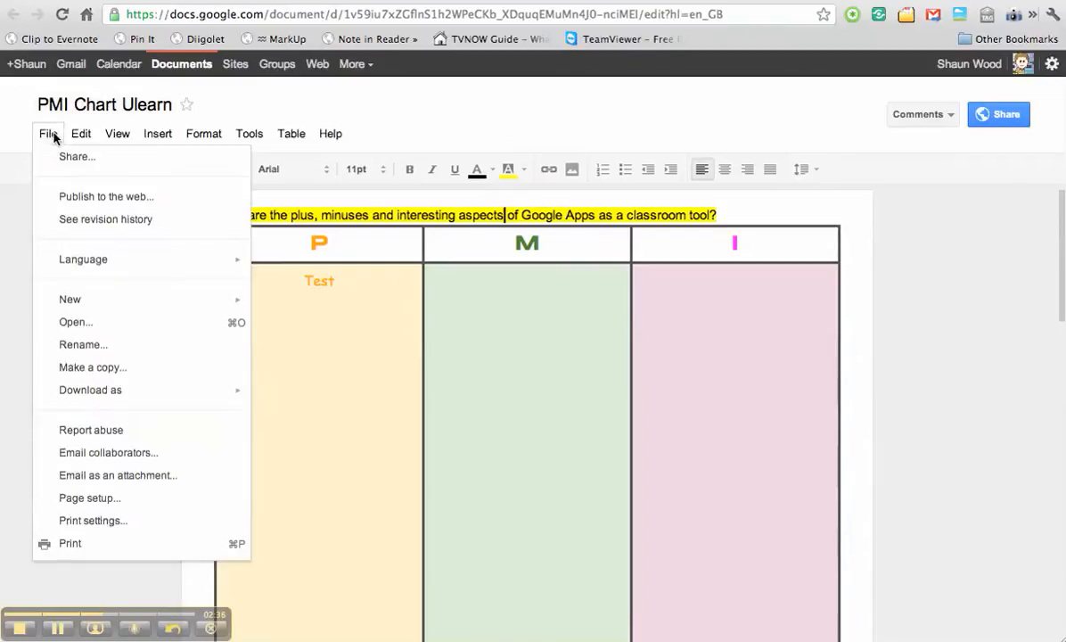
click(67, 203)
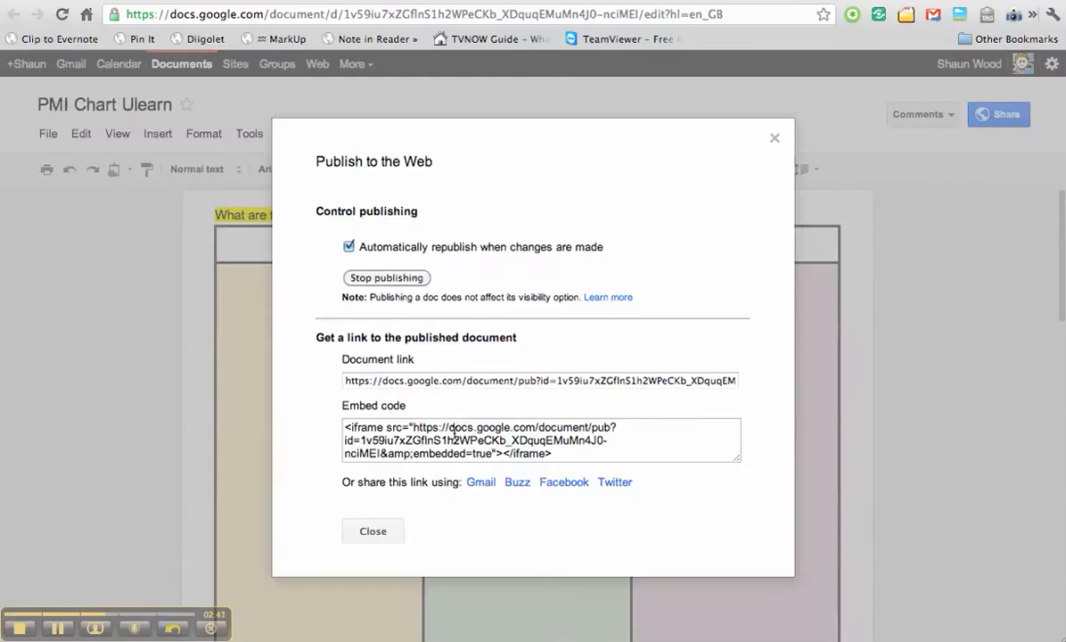
click(454, 432)
key(super+c)
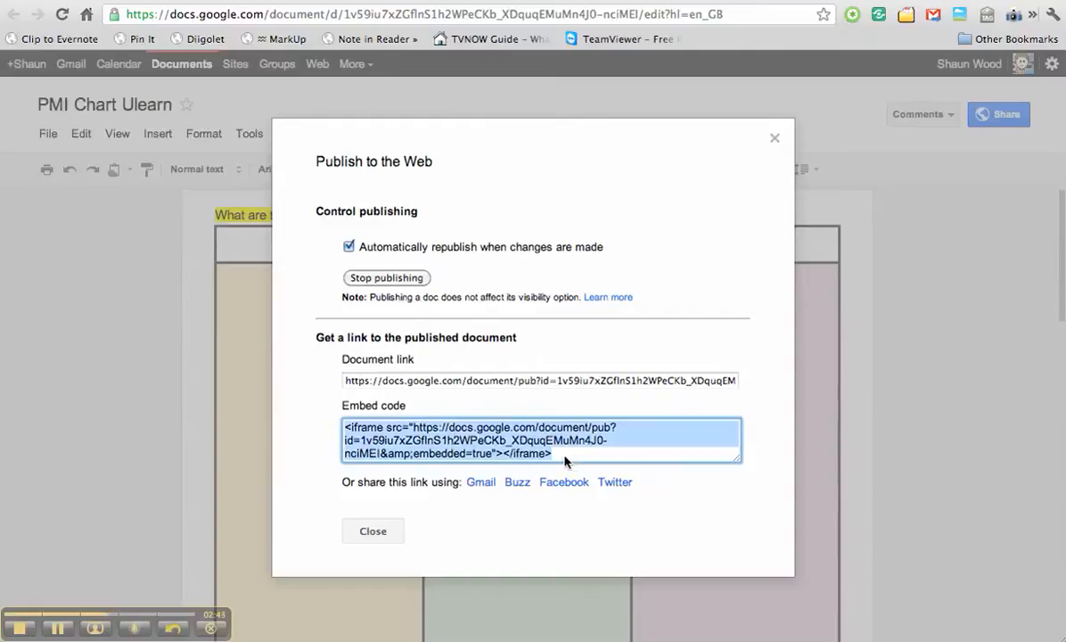
- Return to the Tools for Thinking page's HTML source, paste the embed code in place of the "x" below the "Embedding using code" heading, and update
click(370, 533)
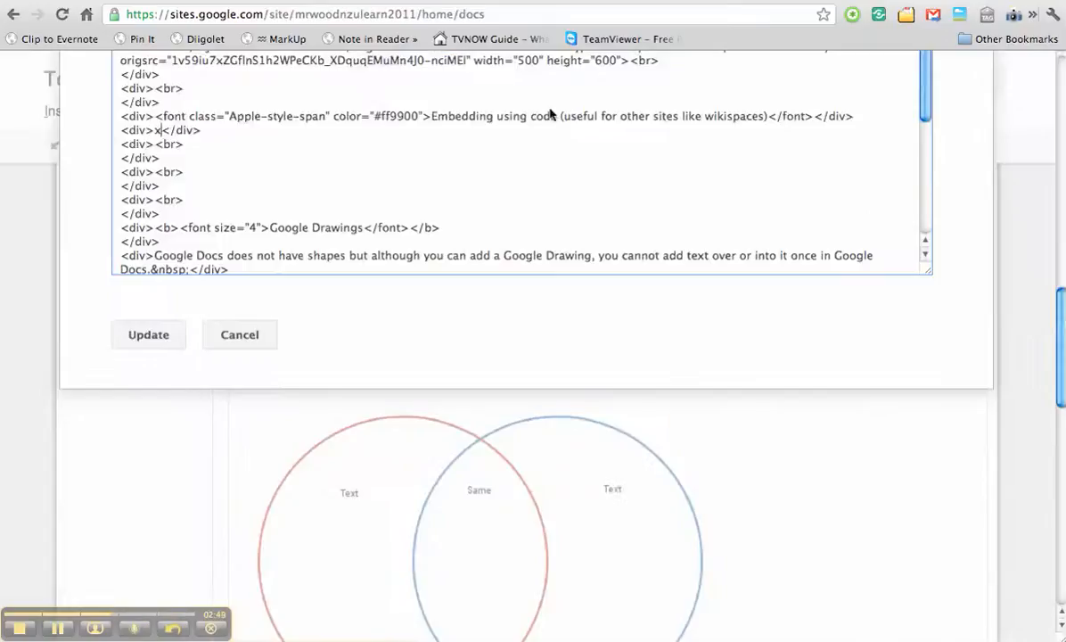
text(x)
key(super+v)
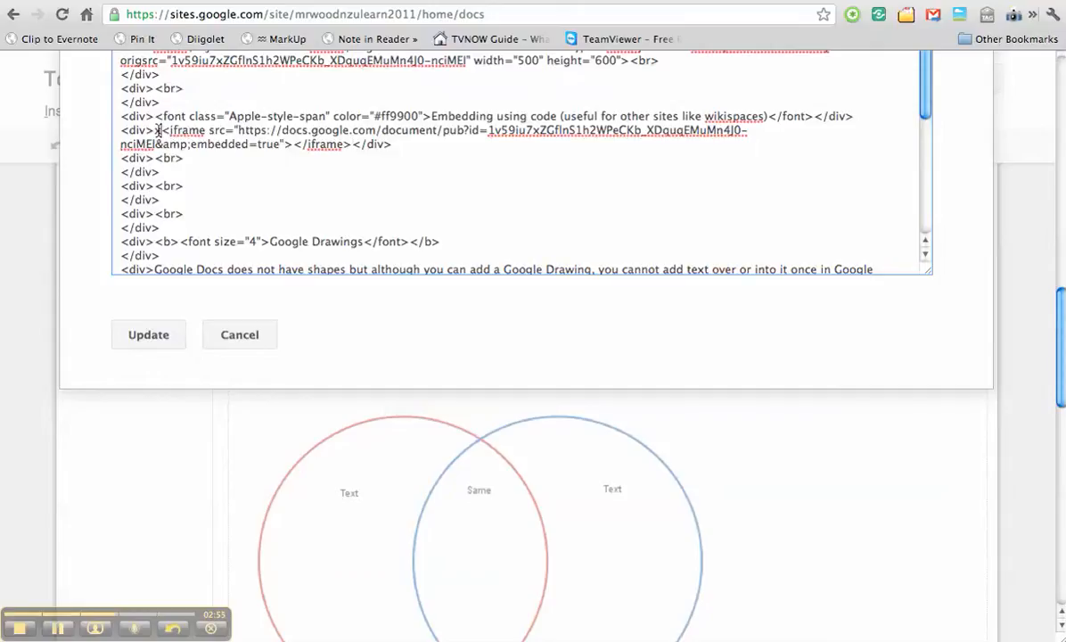
click(156, 335)
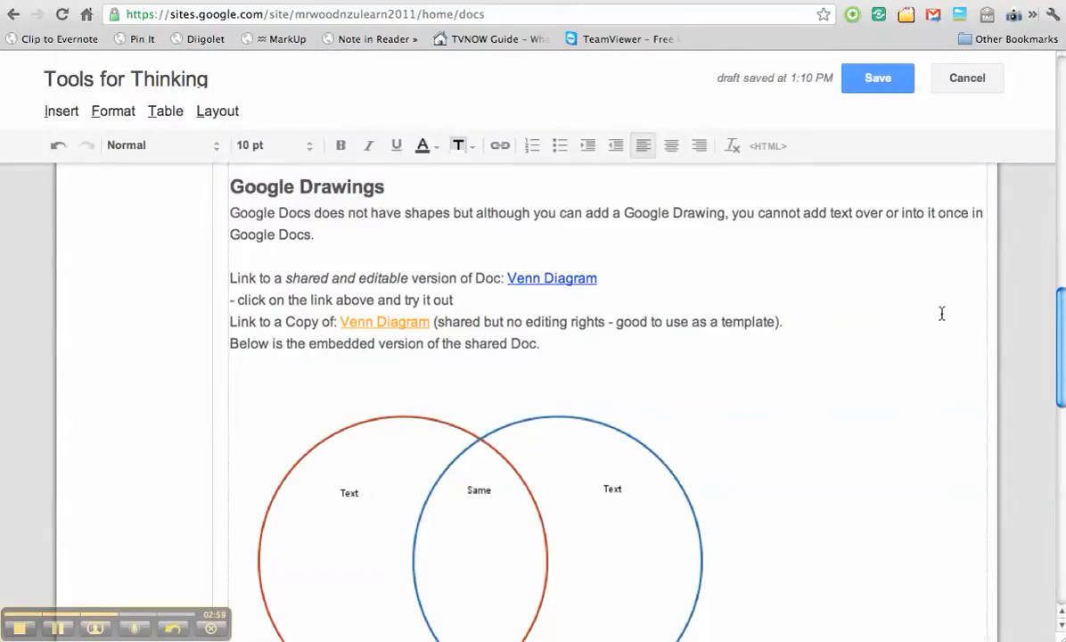
- Open the settings of the iframe gadget below the "Embedding using code" heading and set its width to 100 percent
scroll(942, 312, up, 5)
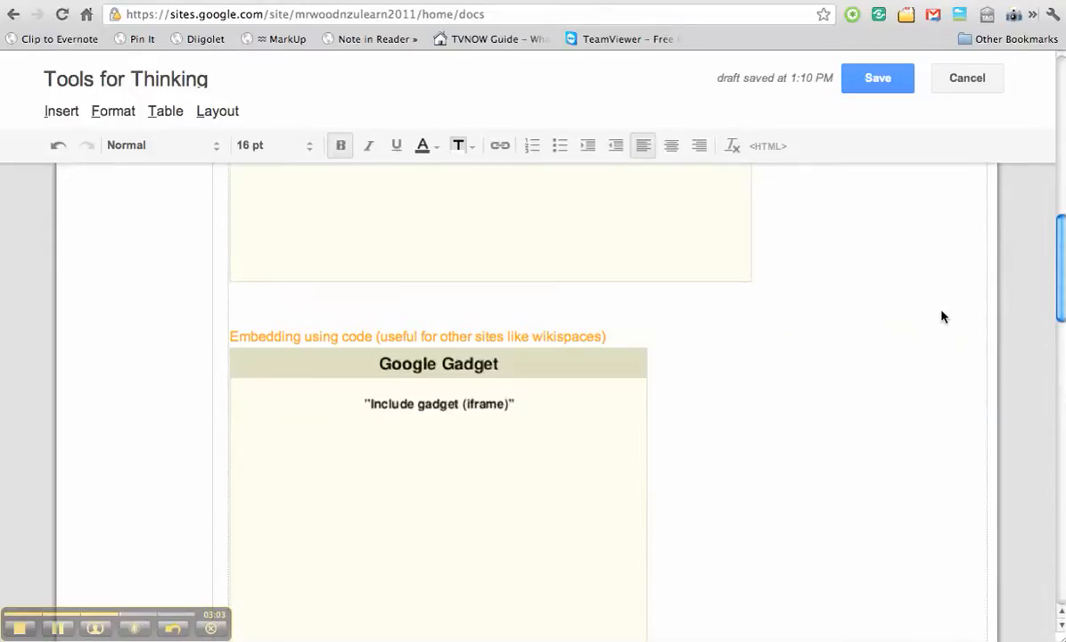
scroll(941, 316, down, 3)
click(473, 359)
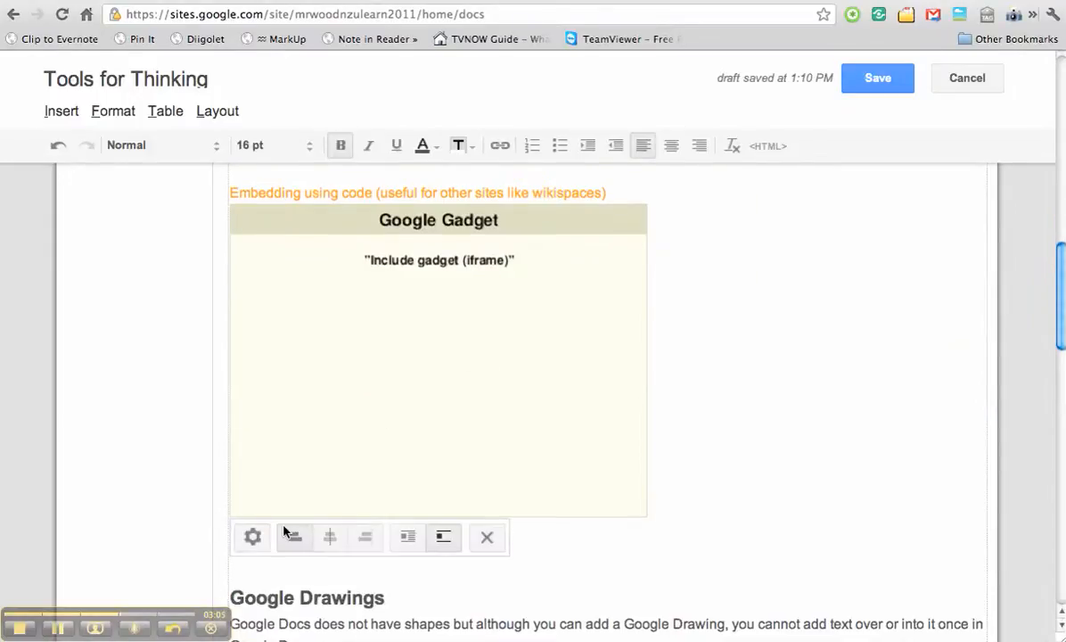
click(253, 536)
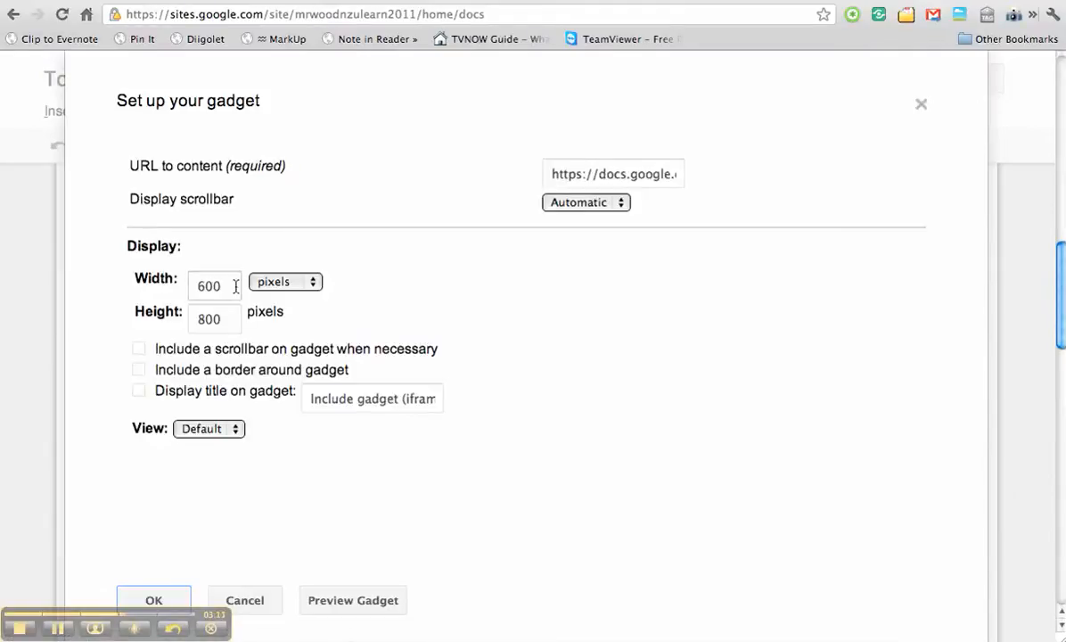
click(281, 283)
click(256, 295)
click(137, 290)
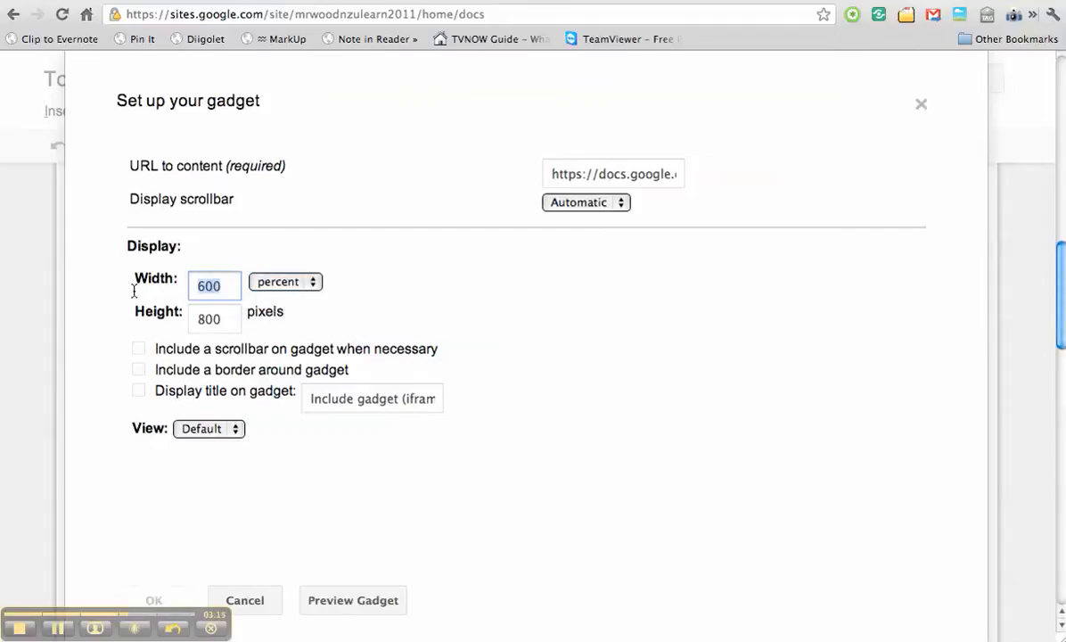
text(100)
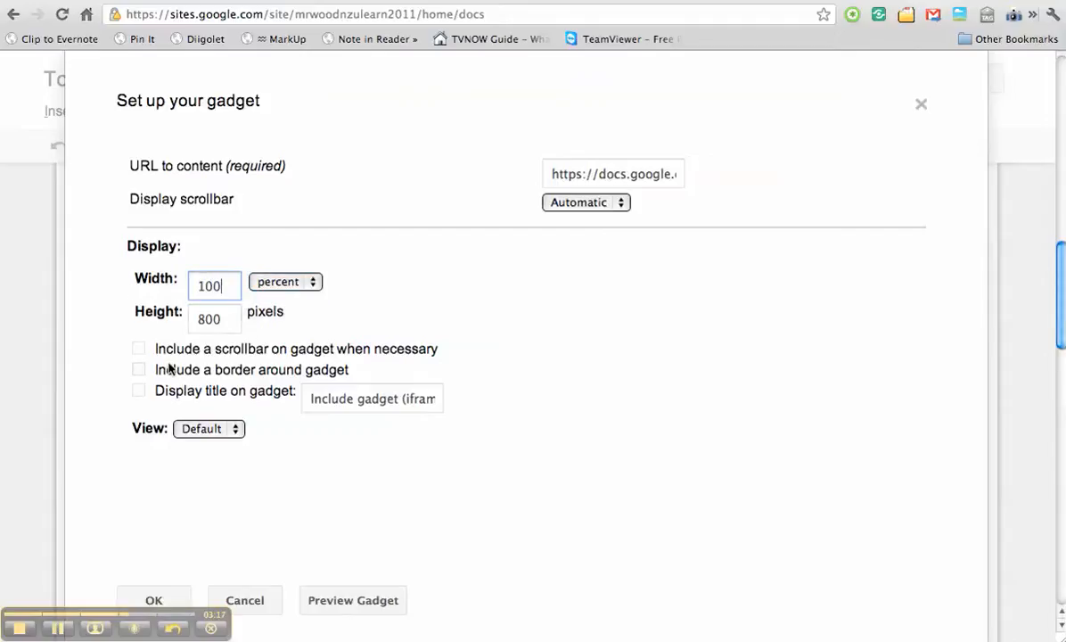
- Display the title "PMI" on the gadget, include a scrollbar when necessary and a border, and apply the gadget settings
click(139, 391)
click(372, 398)
triple_click(399, 400)
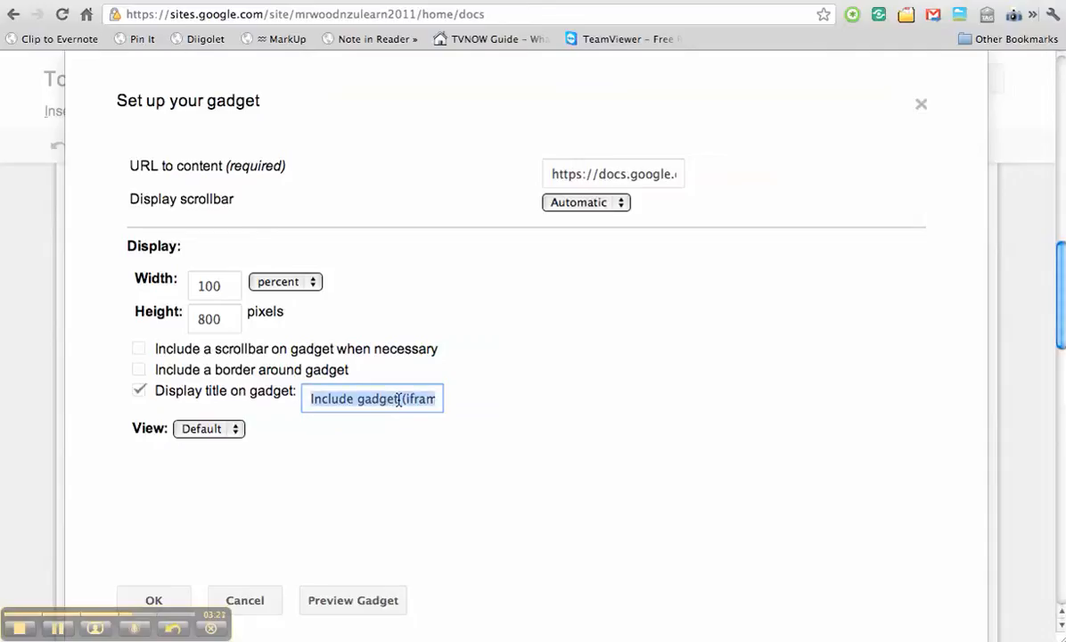
text(PMI)
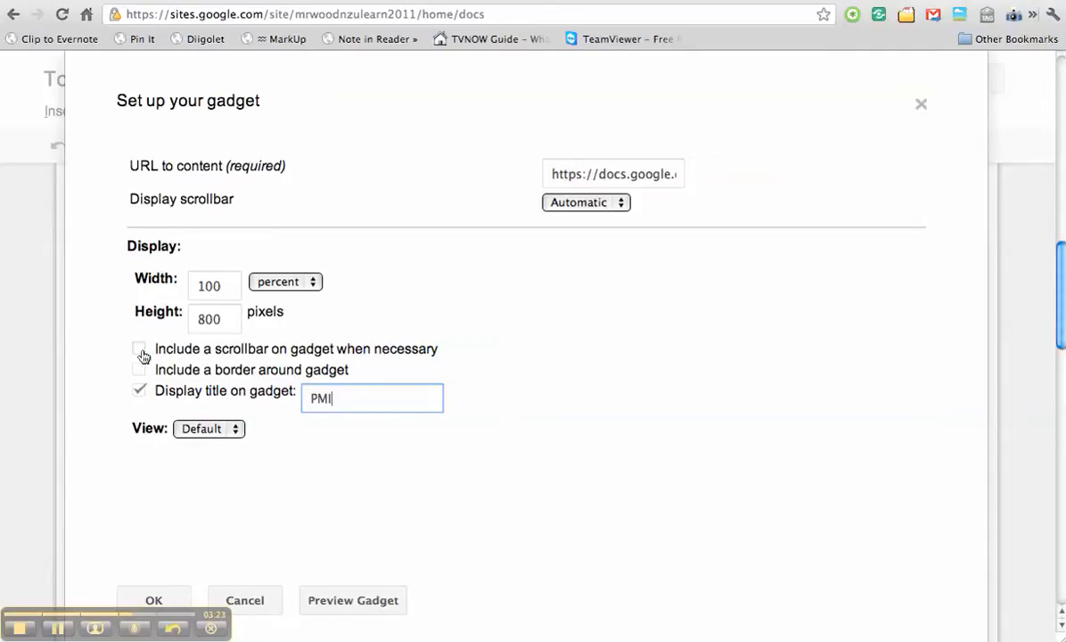
click(139, 349)
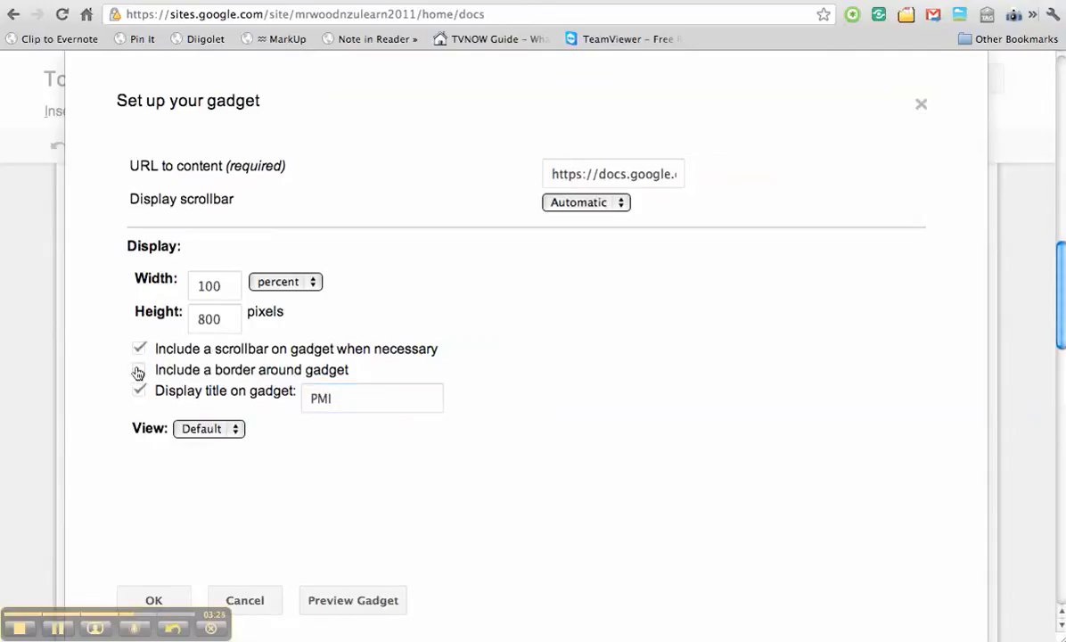
click(138, 371)
scroll(477, 354, down, 4)
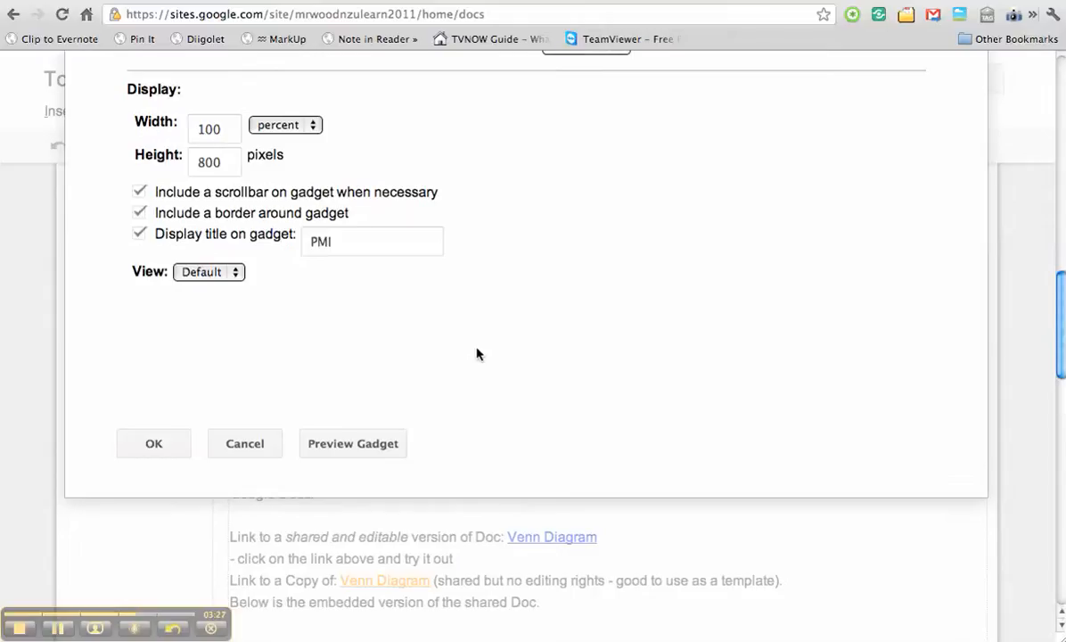
click(166, 439)
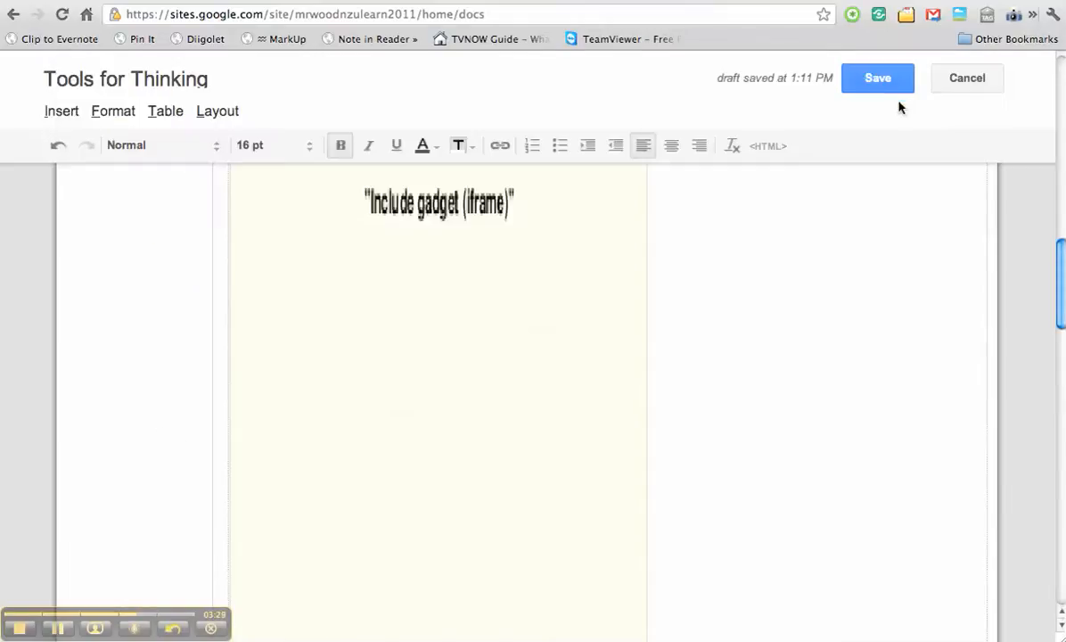
- Save the changes to the Tools for Thinking page
scroll(792, 183, up, 10)
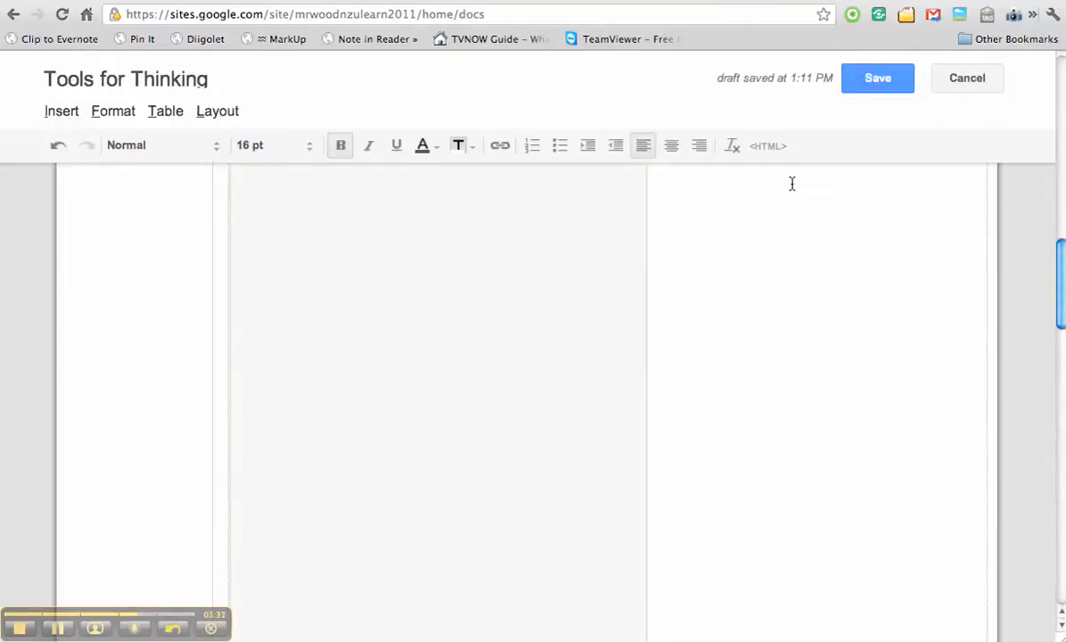
scroll(791, 183, up, 4)
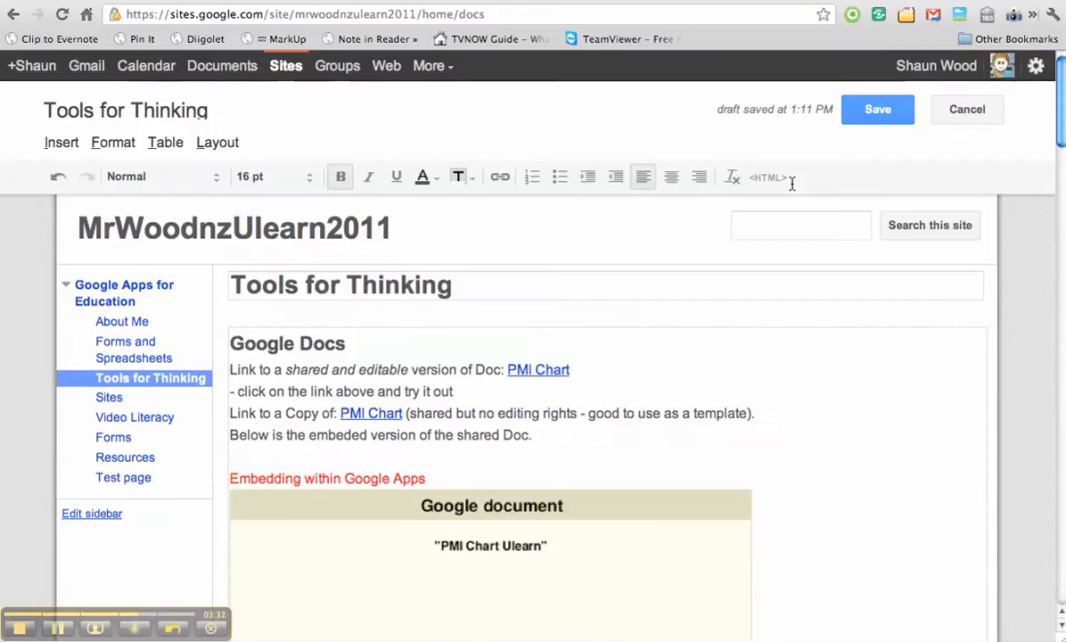
click(884, 106)
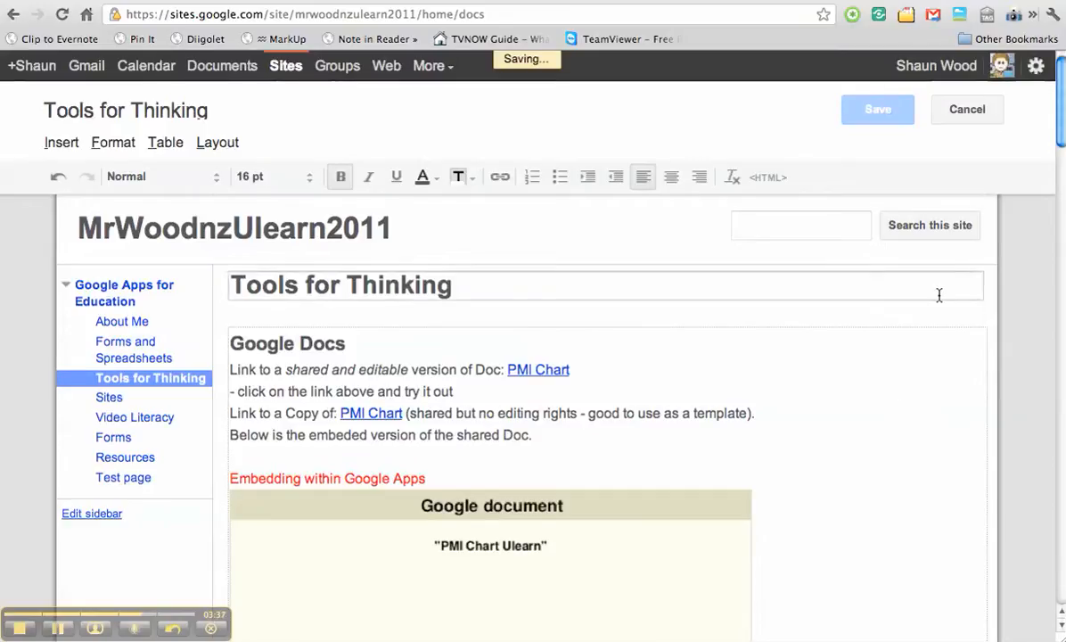
- Examine the saved page, comparing the chart embedded within Google Apps with the one embedded using code
scroll(961, 273, down, 1)
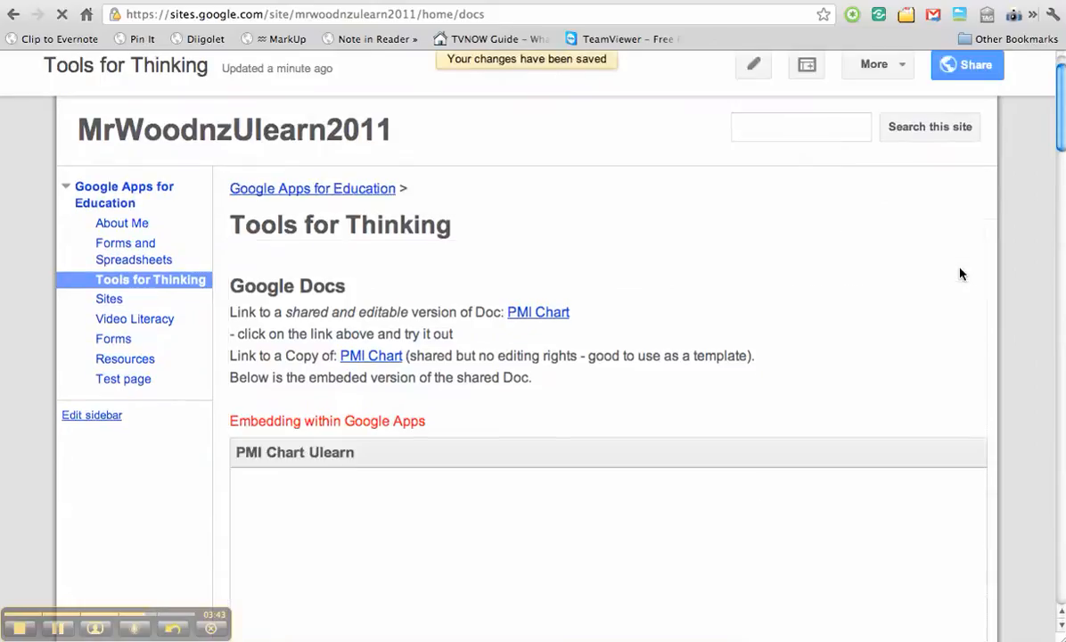
scroll(997, 282, down, 3)
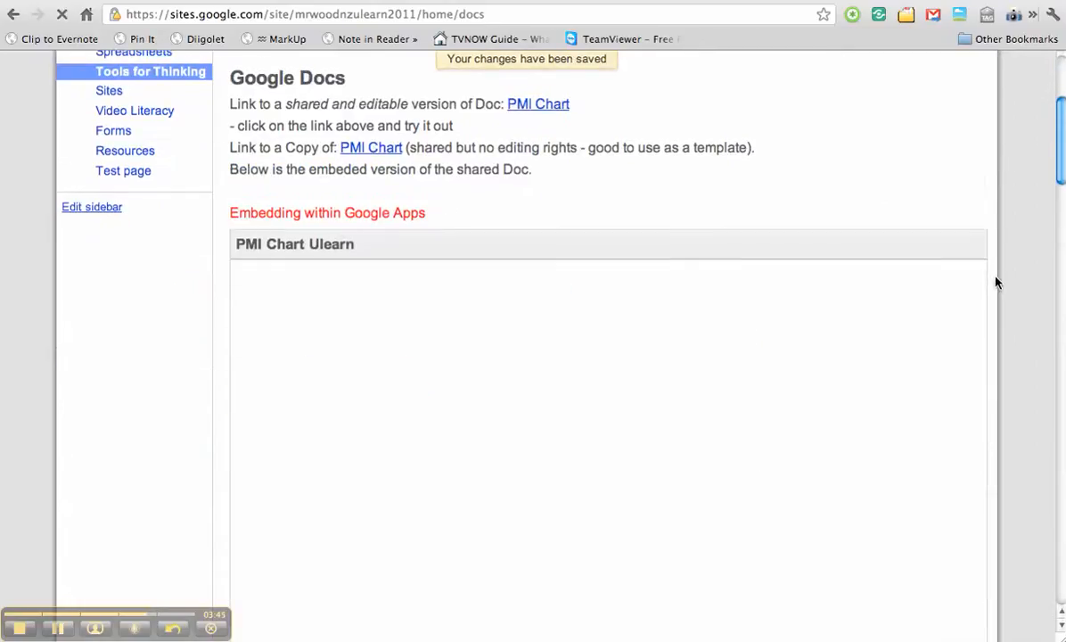
scroll(175, 306, down, 2)
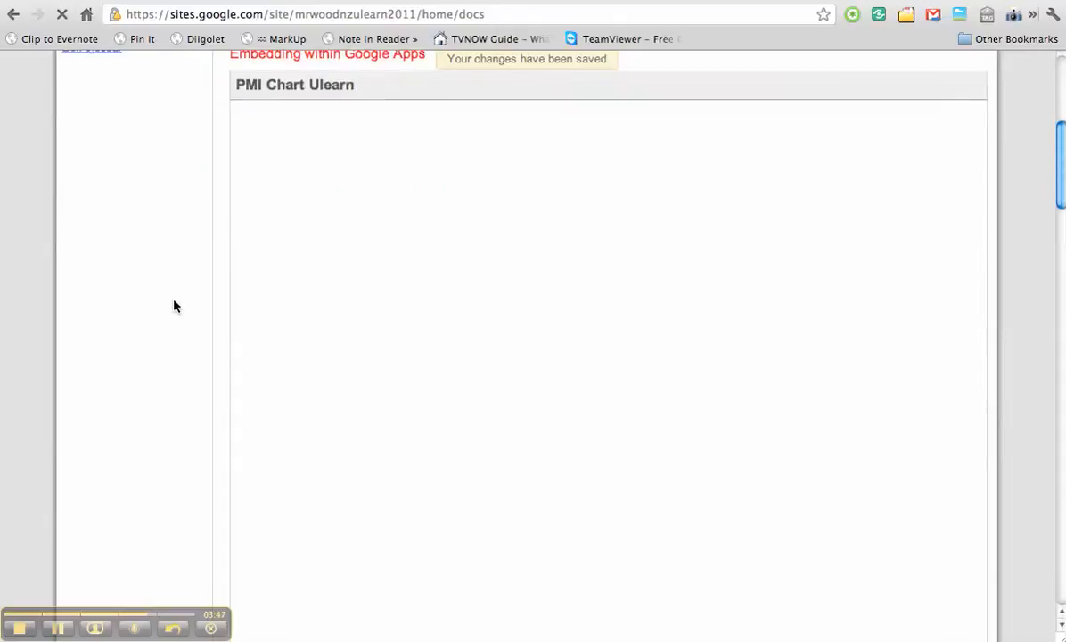
scroll(174, 306, up, 2)
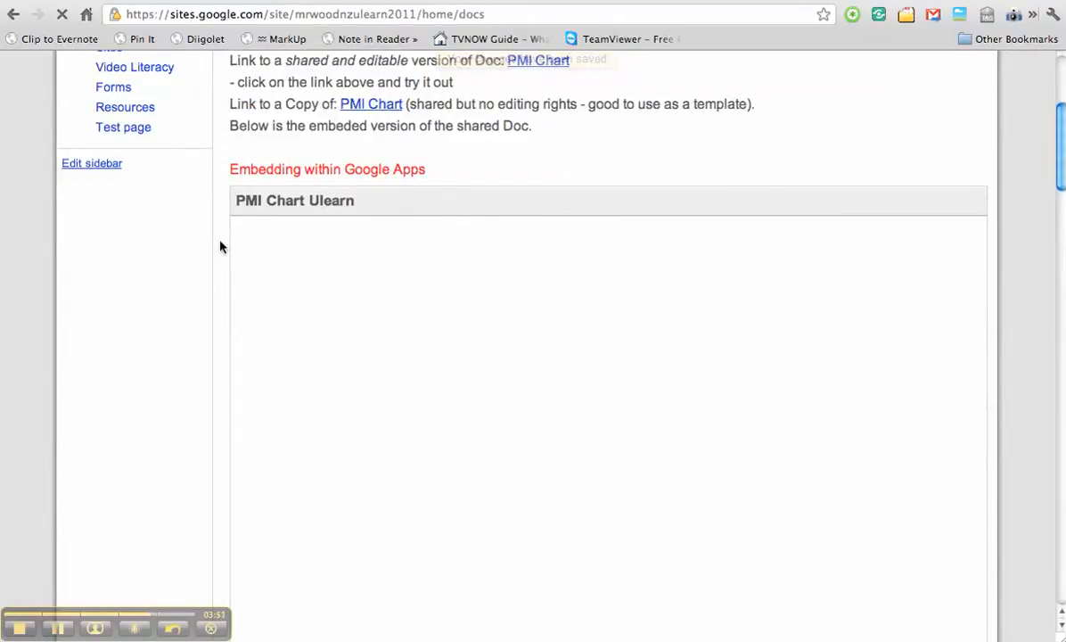
scroll(222, 247, down, 8)
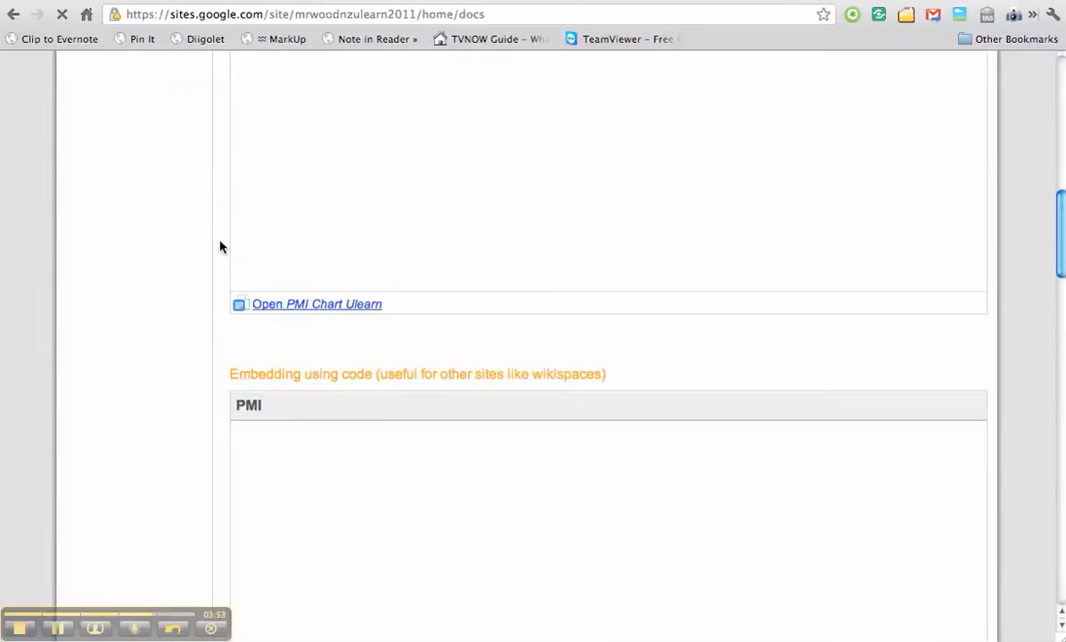
scroll(222, 247, up, 8)
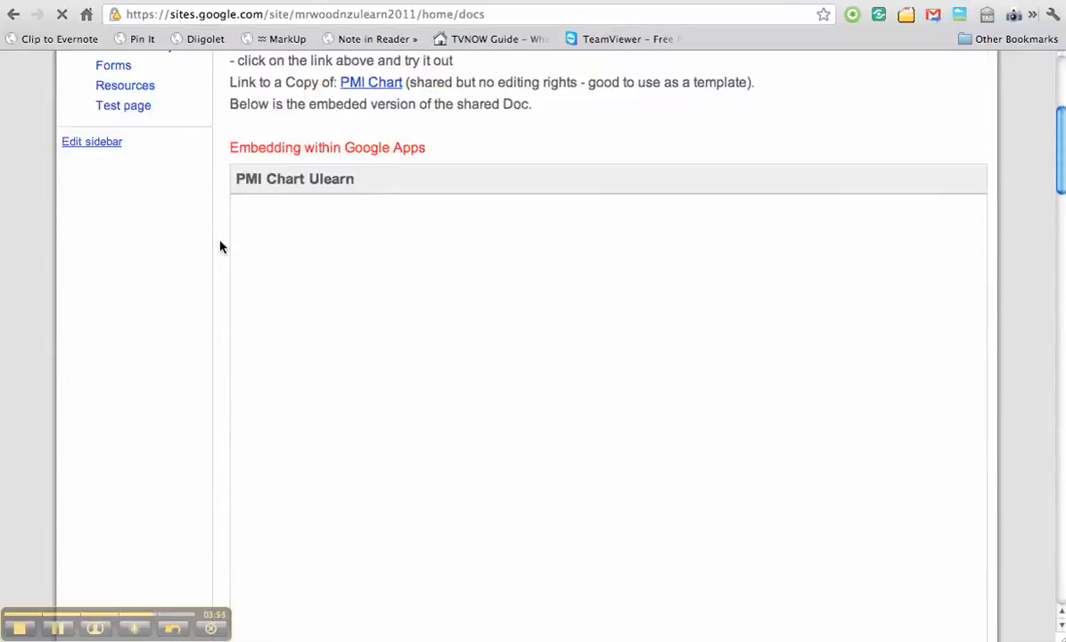
scroll(222, 246, down, 8)
scroll(222, 247, down, 5)
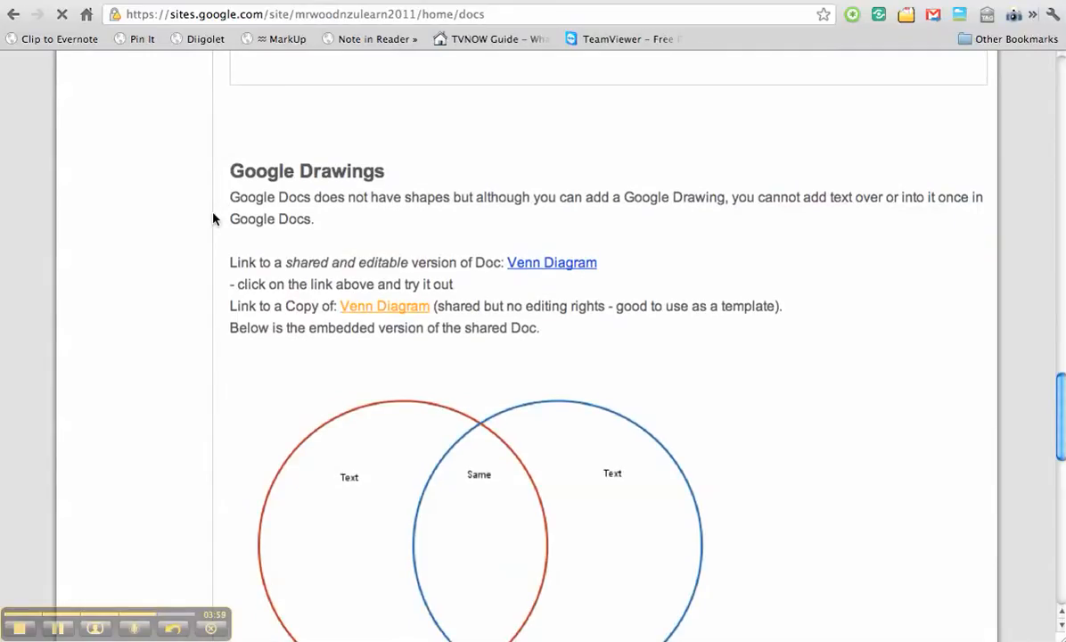
scroll(213, 218, up, 5)
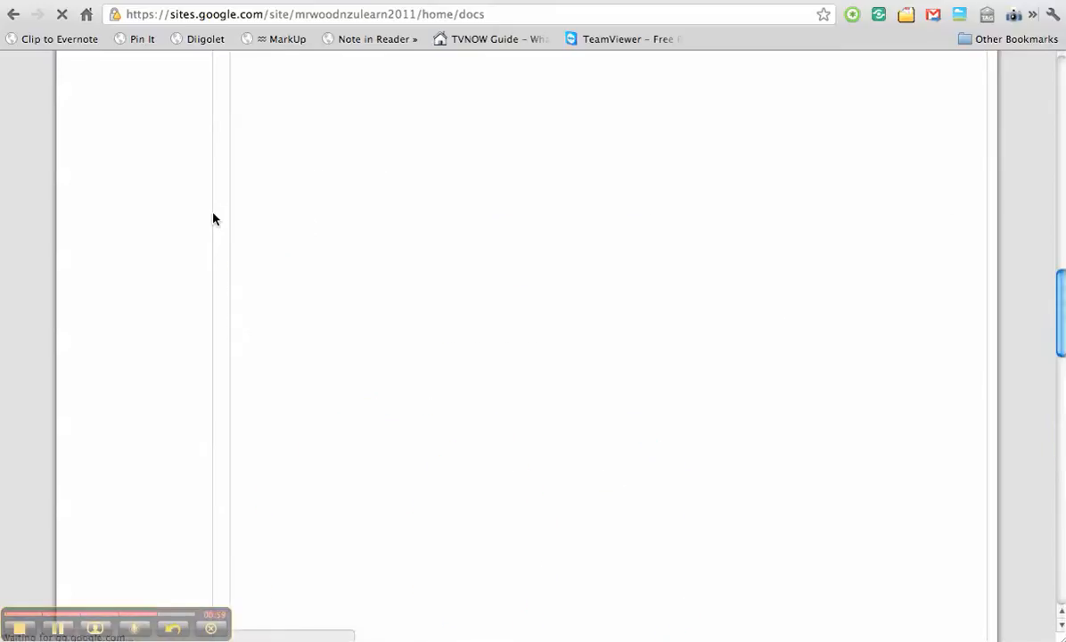
scroll(369, 141, up, 6)
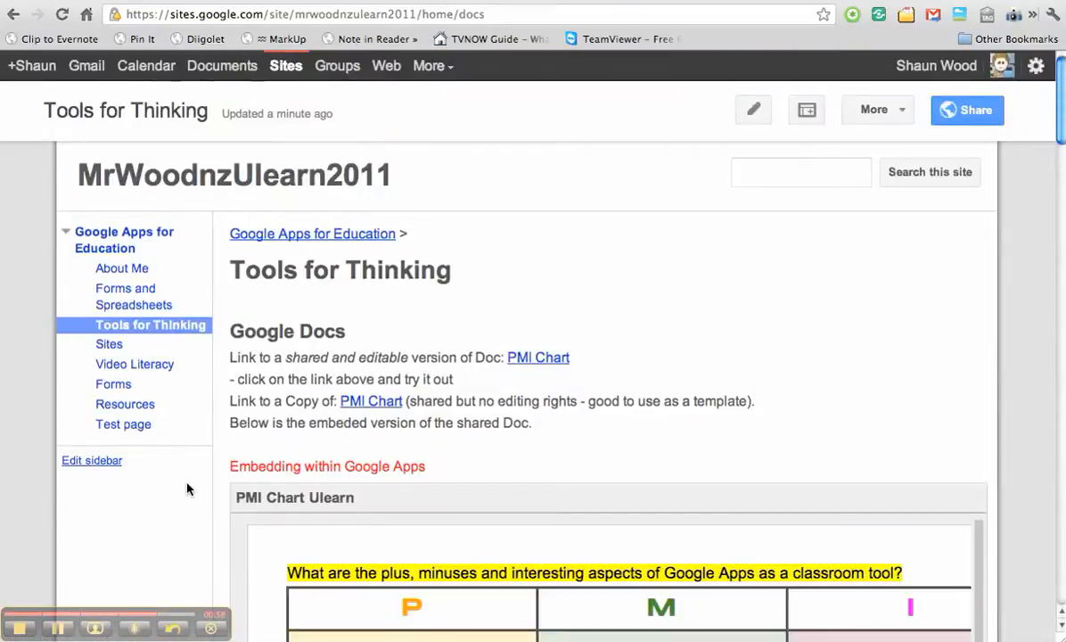
scroll(185, 491, down, 8)
scroll(185, 491, down, 2)
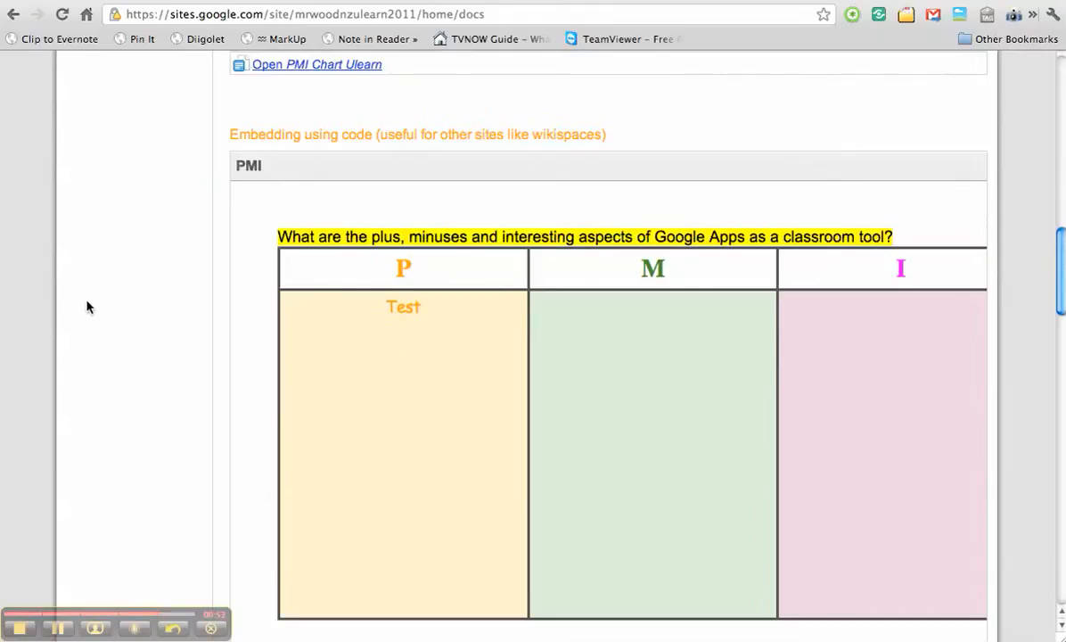